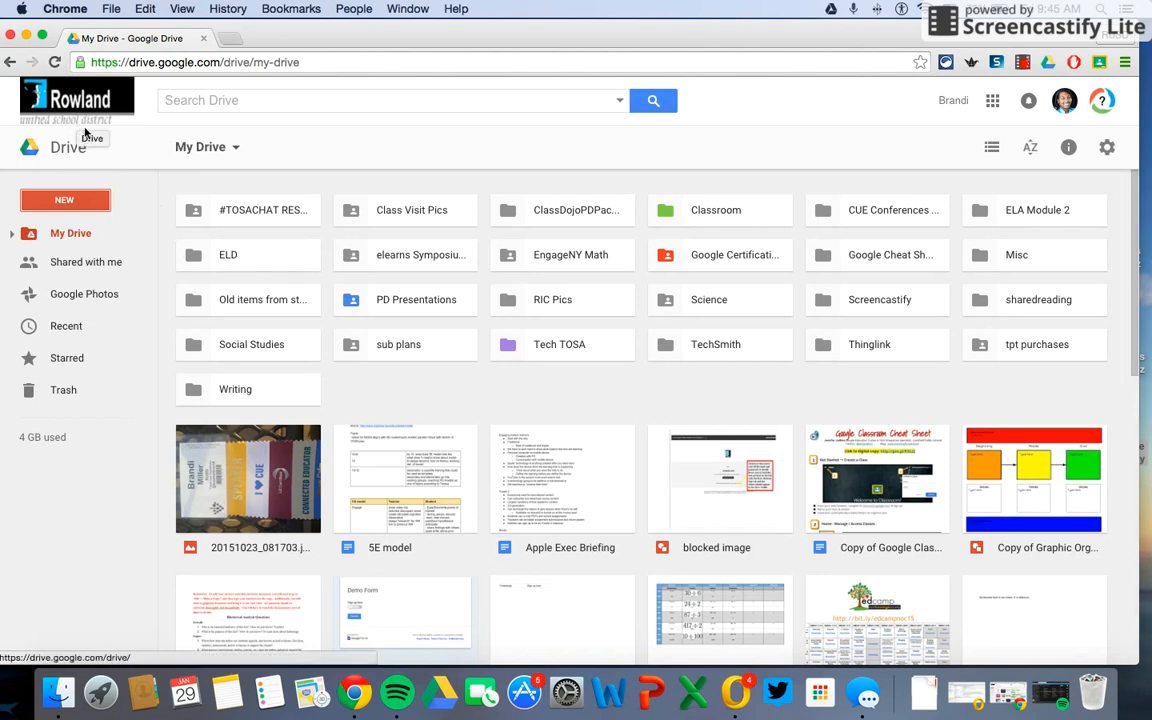
- Create a new Google Form and stop requiring the Rowland Unified School District login to view it
click(71, 202)
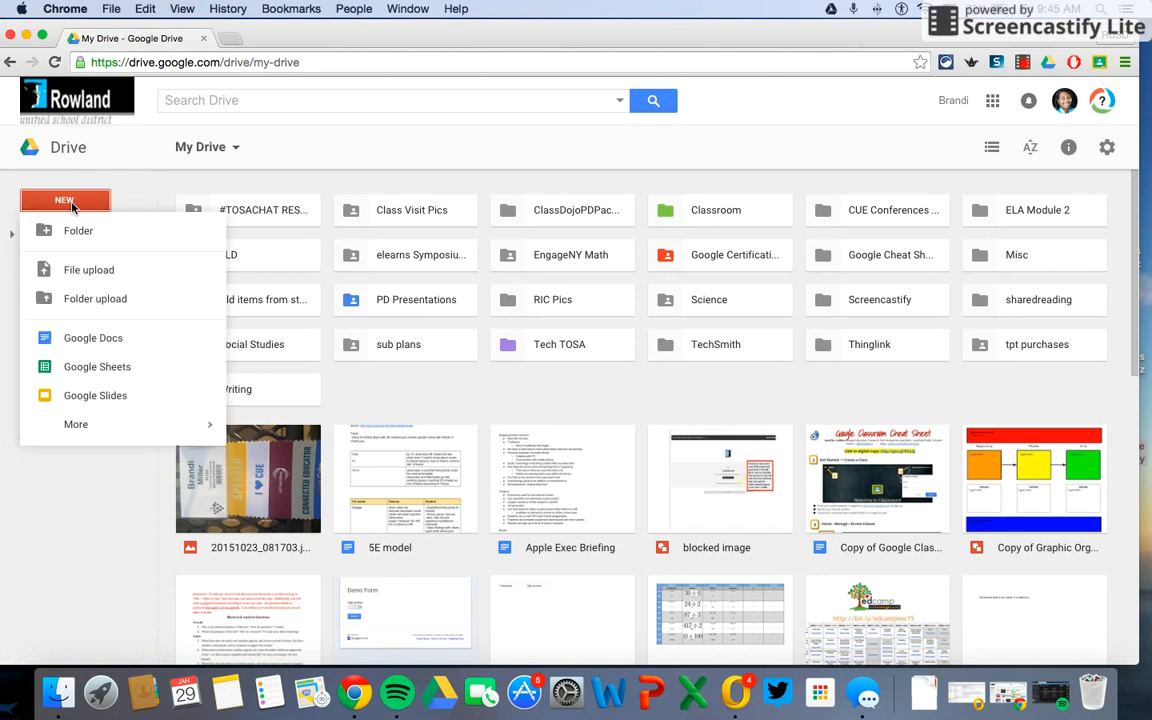
mouse_move(74, 430)
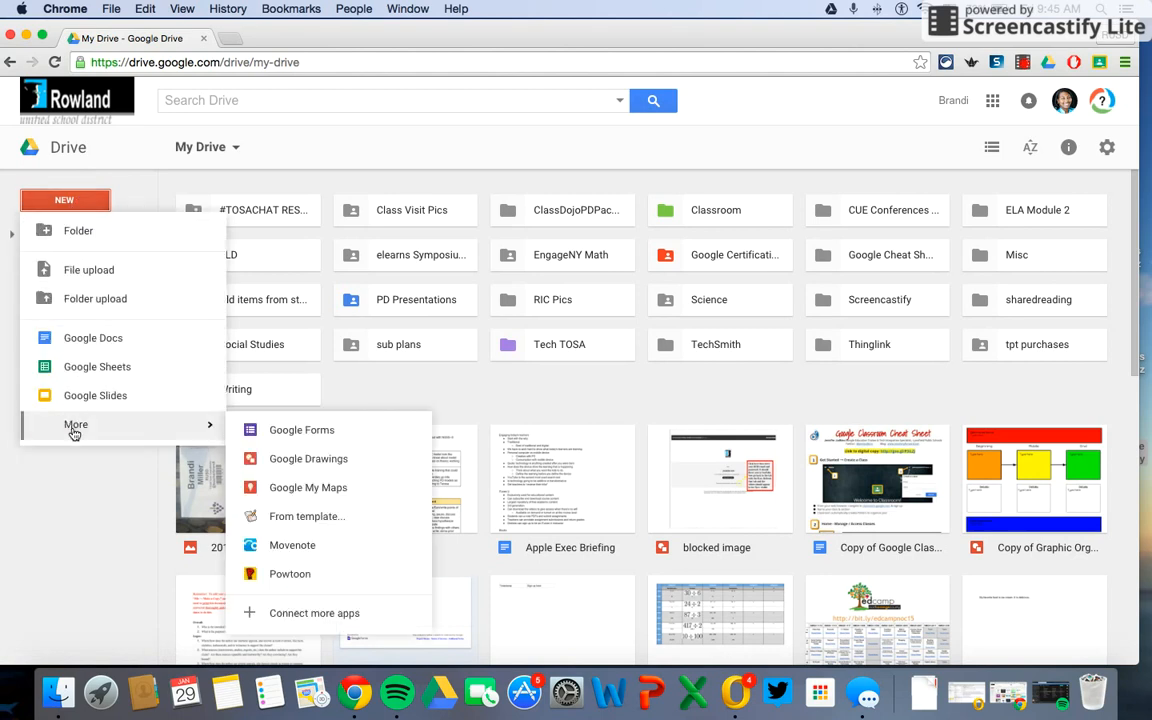
click(271, 433)
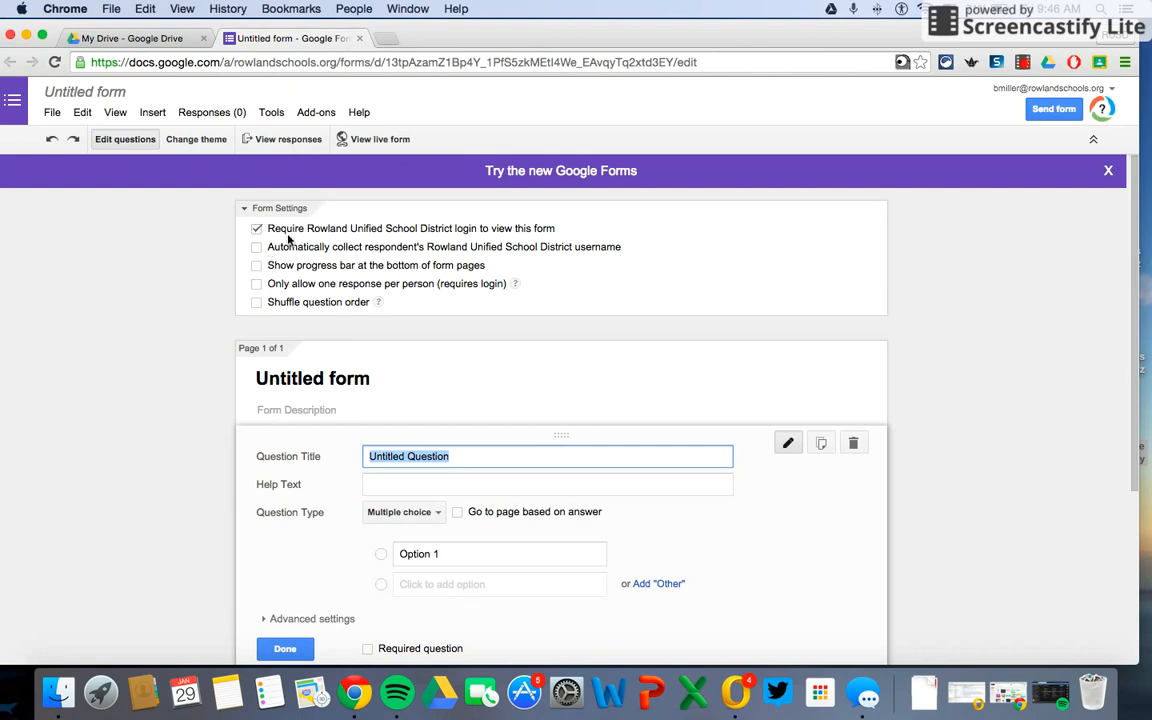
click(257, 229)
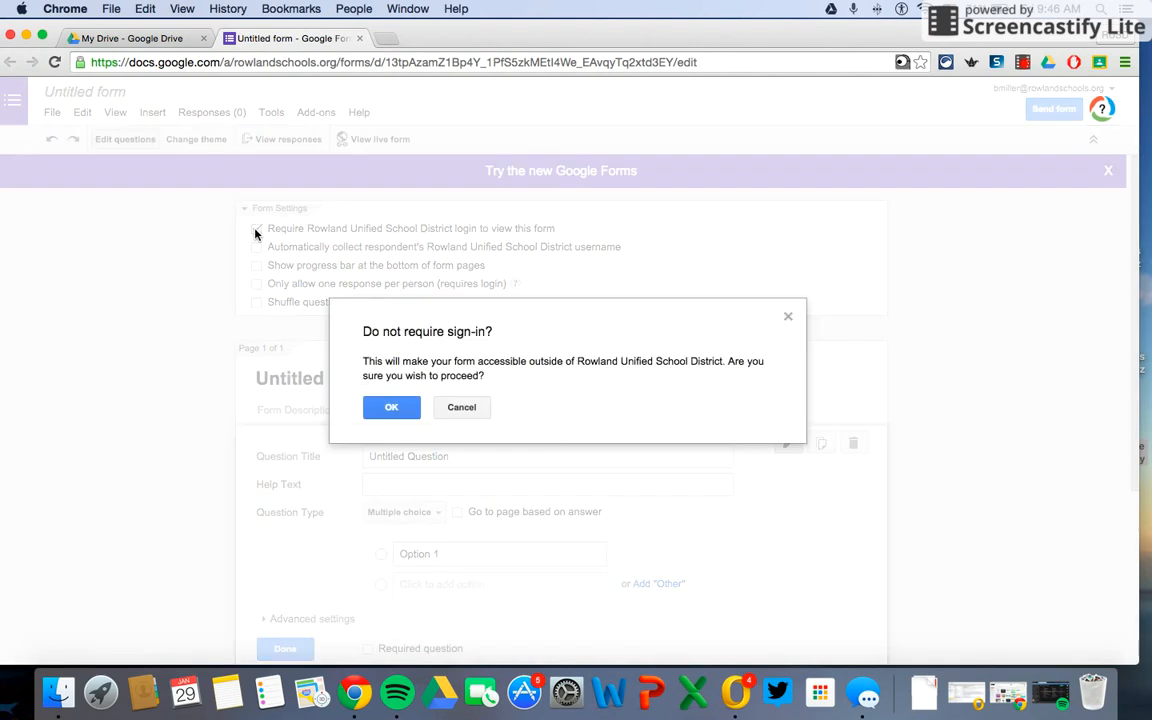
click(392, 400)
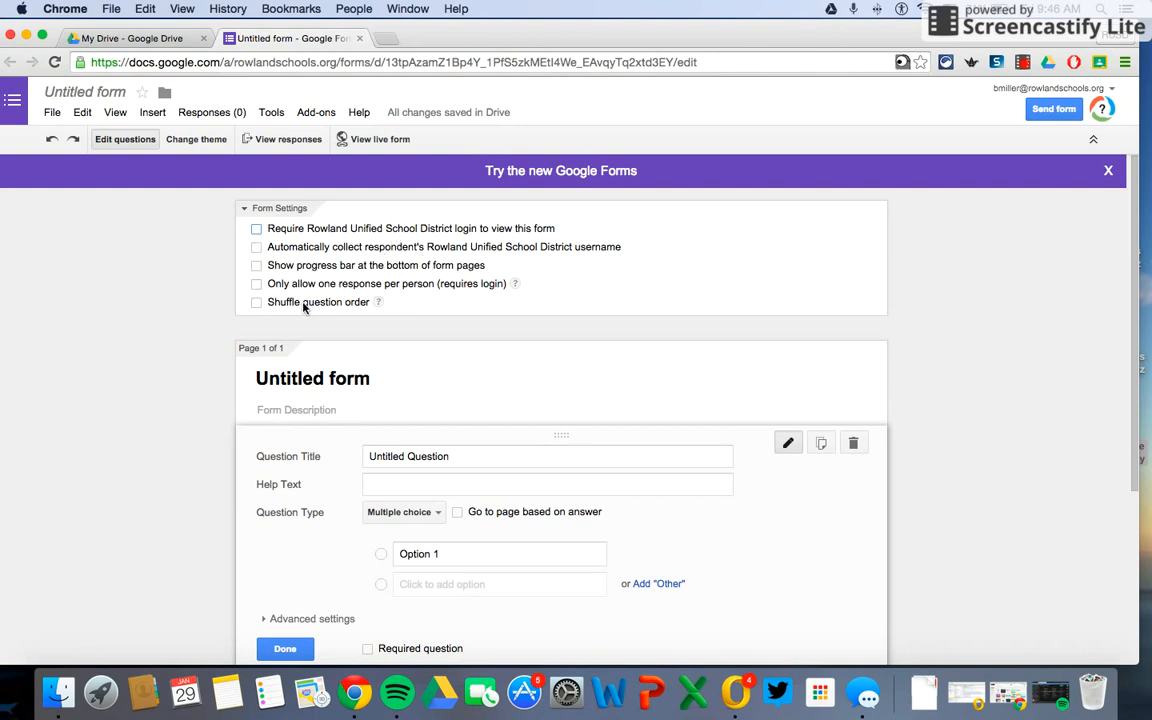
- Change the form's title to "Title of Demo Form", leaving the description empty
click(285, 379)
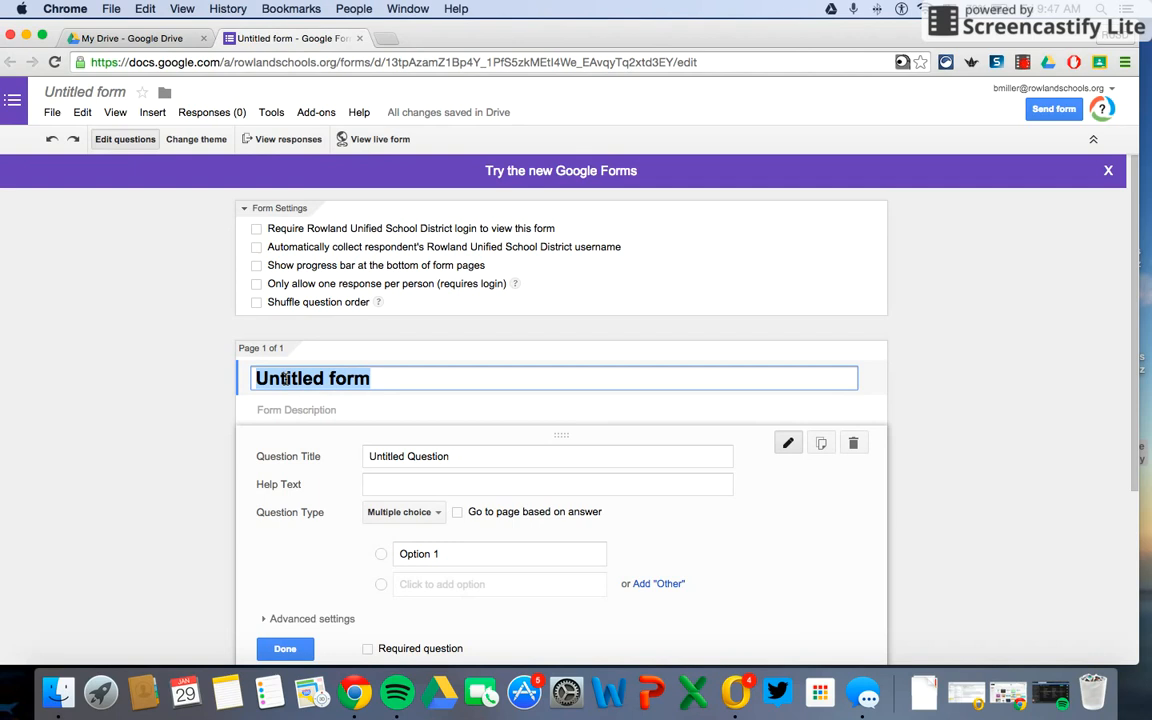
text(Title )
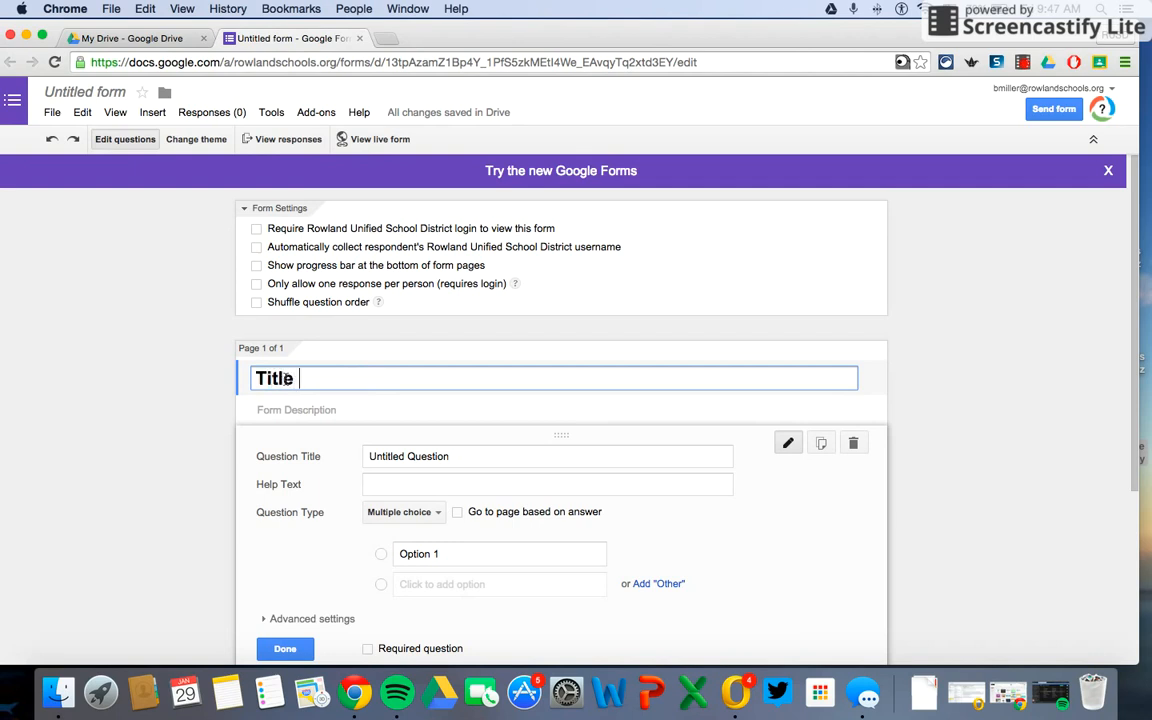
text(of Demo Form)
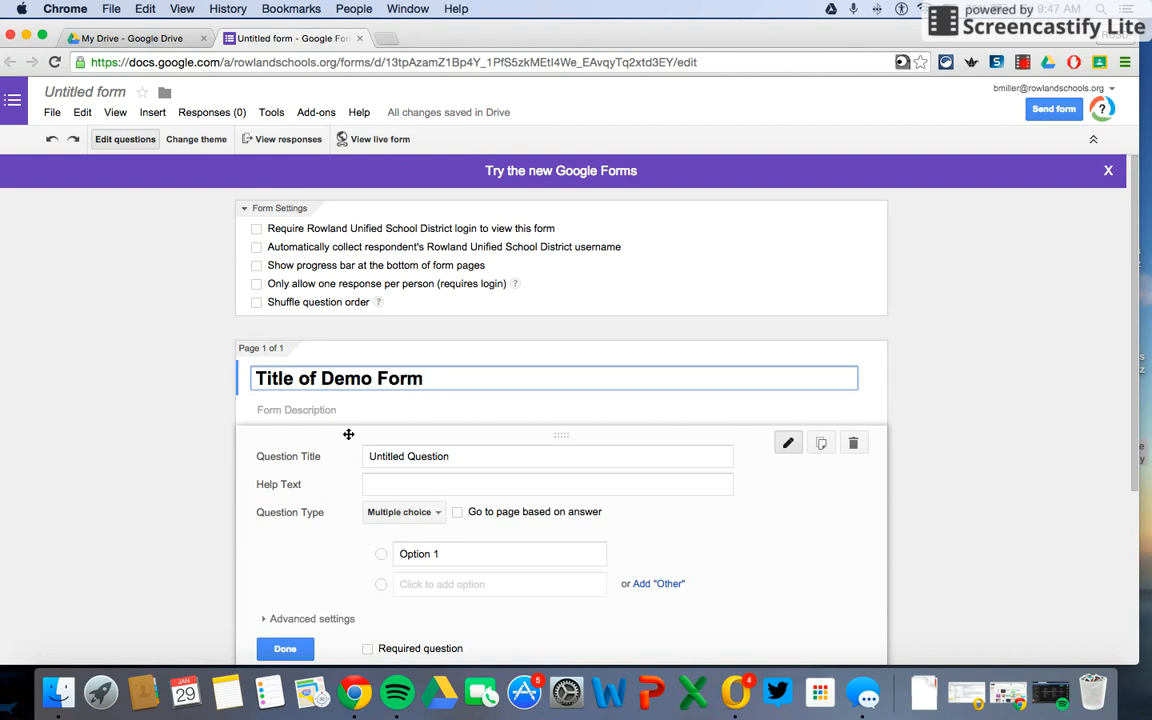
click(400, 406)
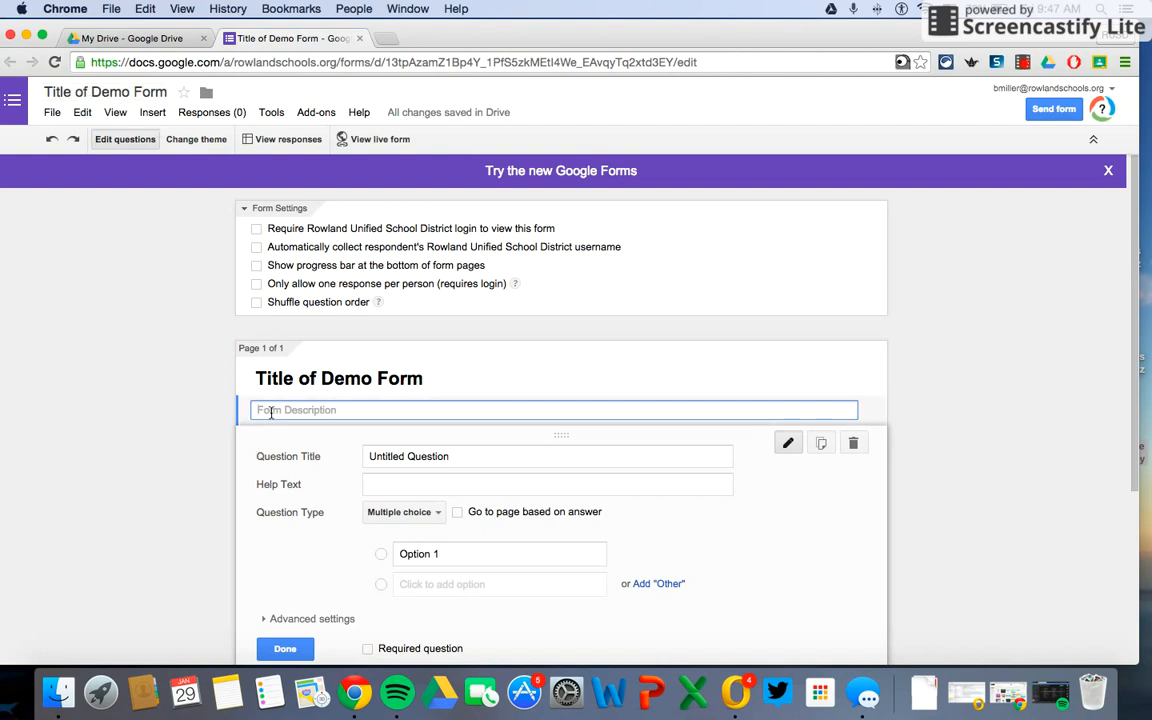
- Set the first question's title to "Who was the first president?"
scroll(270, 416, down, 2)
scroll(274, 413, down, 2)
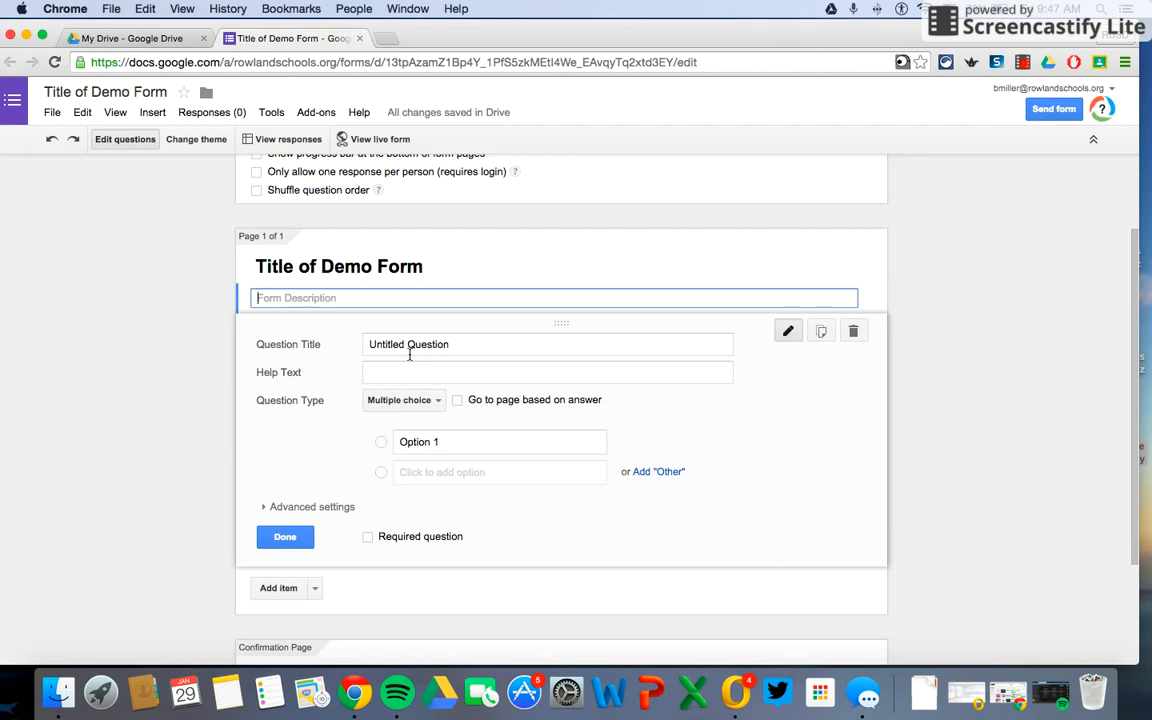
drag(449, 344, 355, 348)
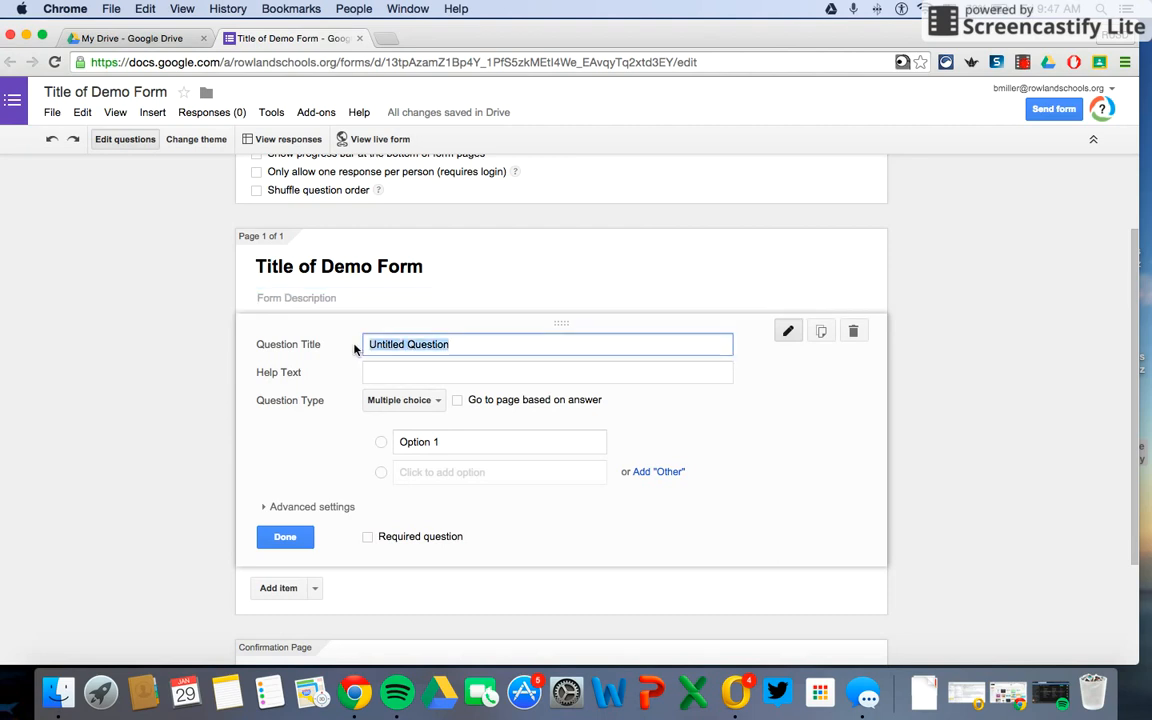
text(W)
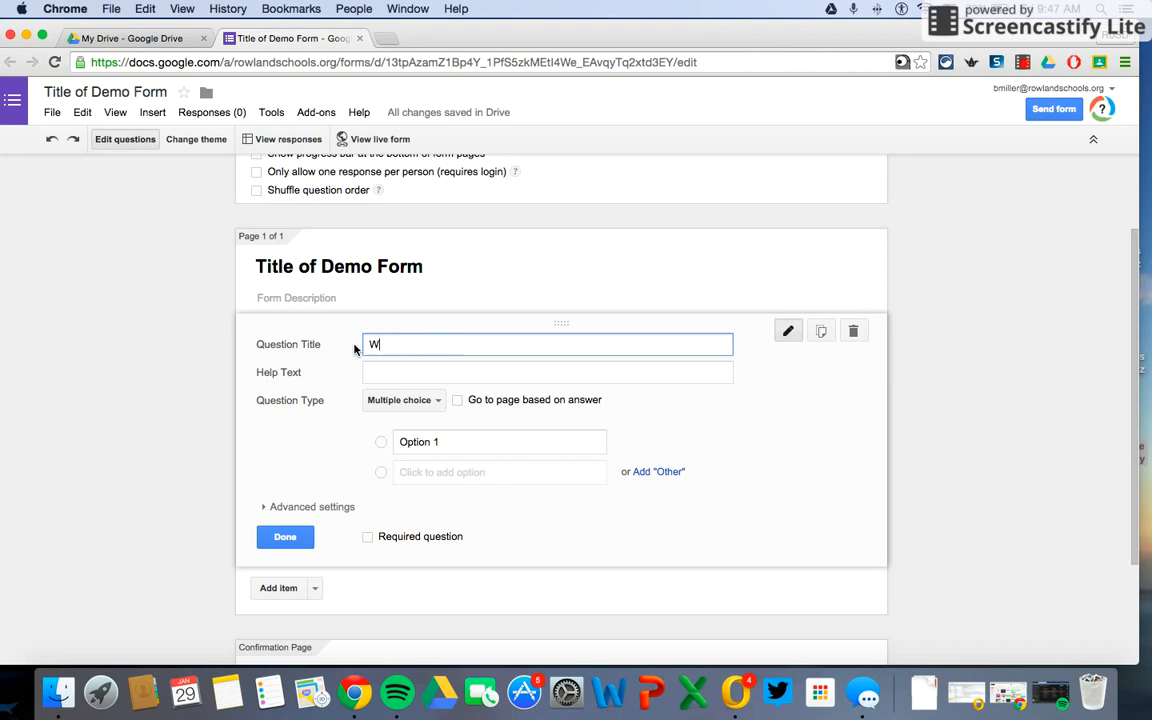
text(ho is )
text(the)
text(was the first p)
text(reside)
text(nt?)
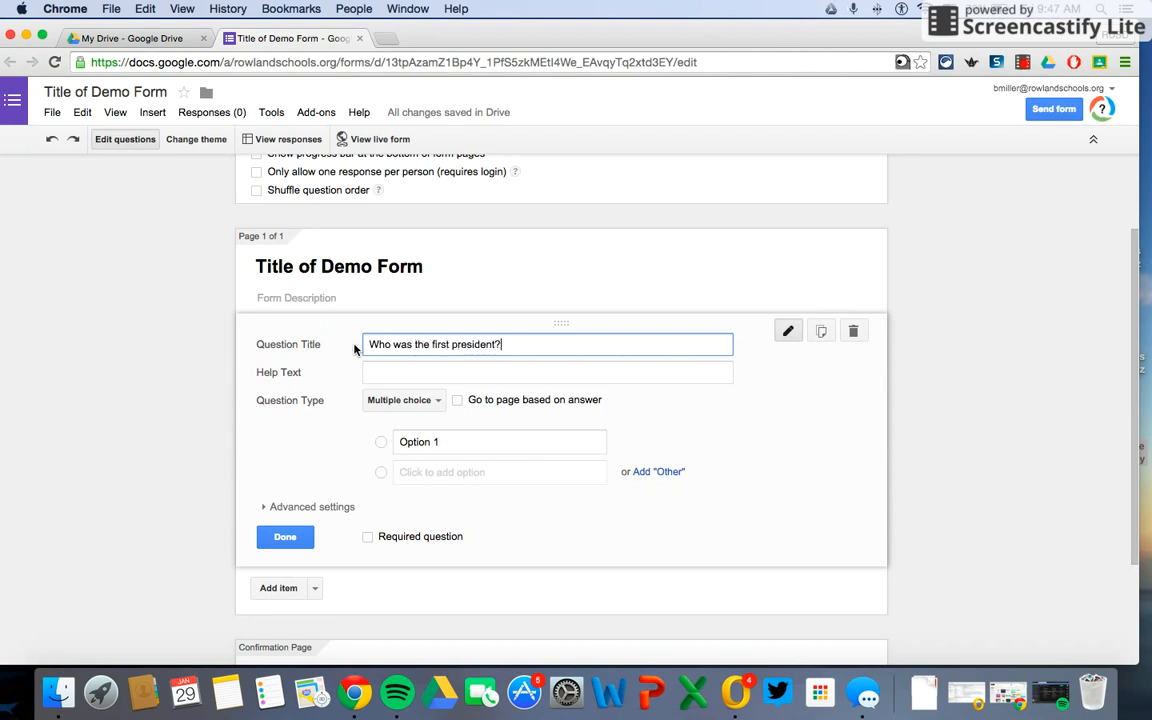
- Try the Scale and Grid question types on the first-president question
click(424, 400)
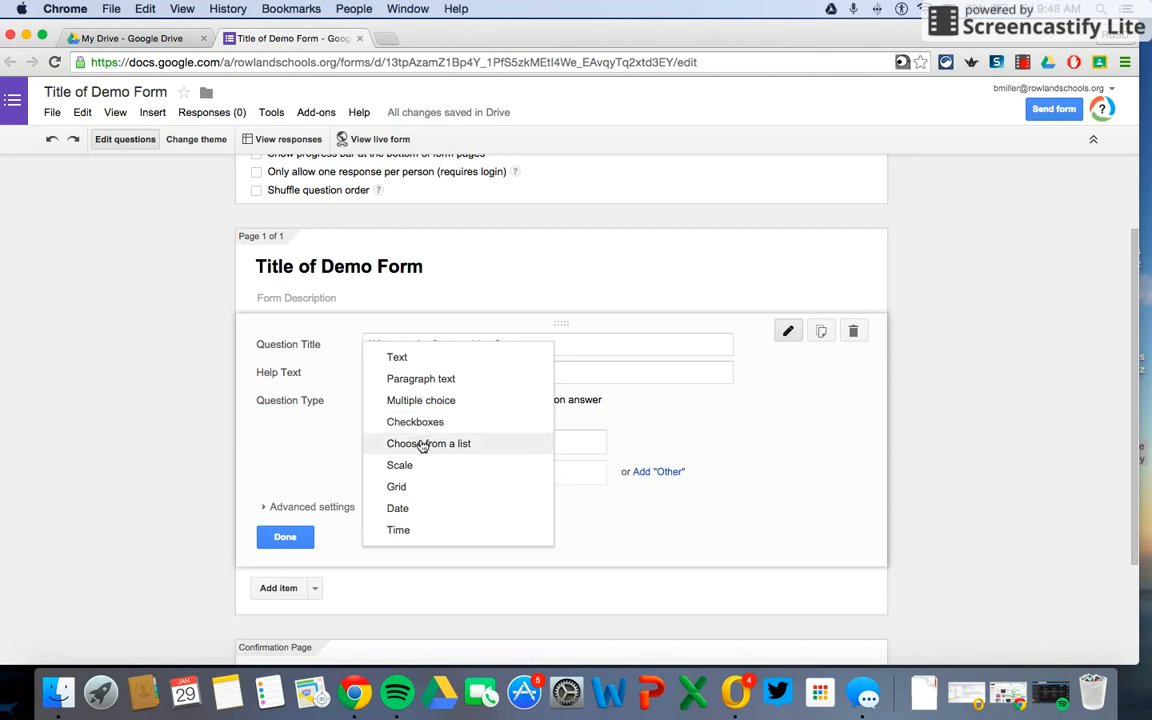
click(405, 465)
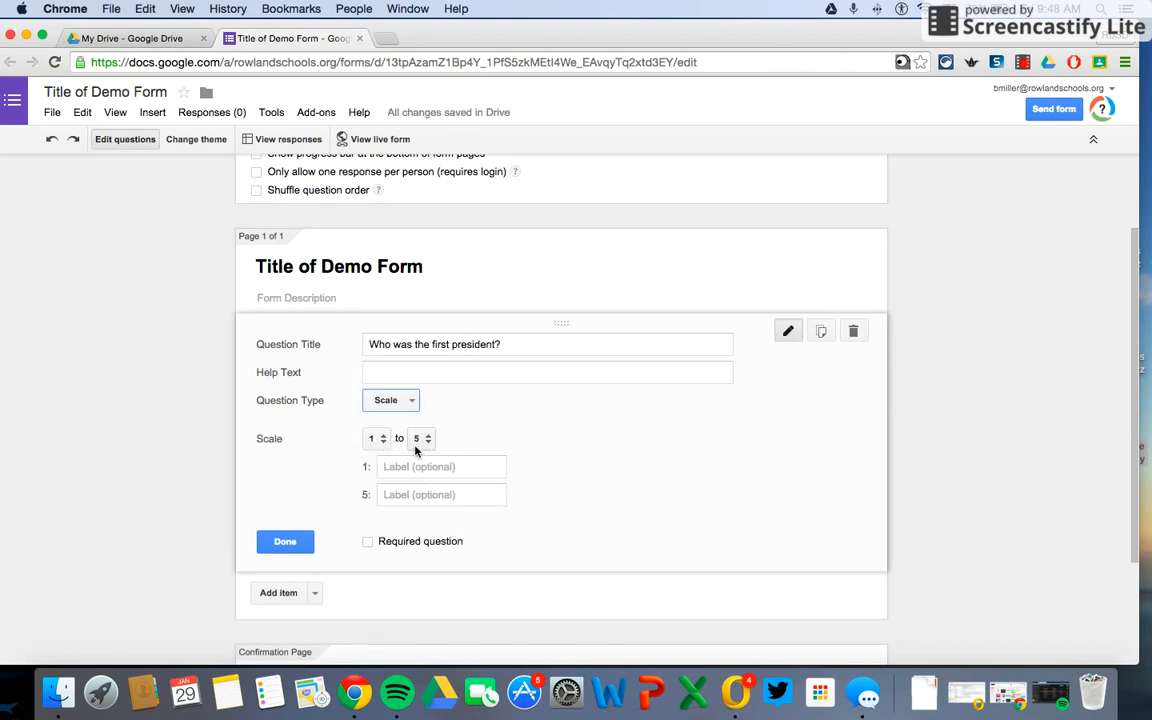
click(407, 402)
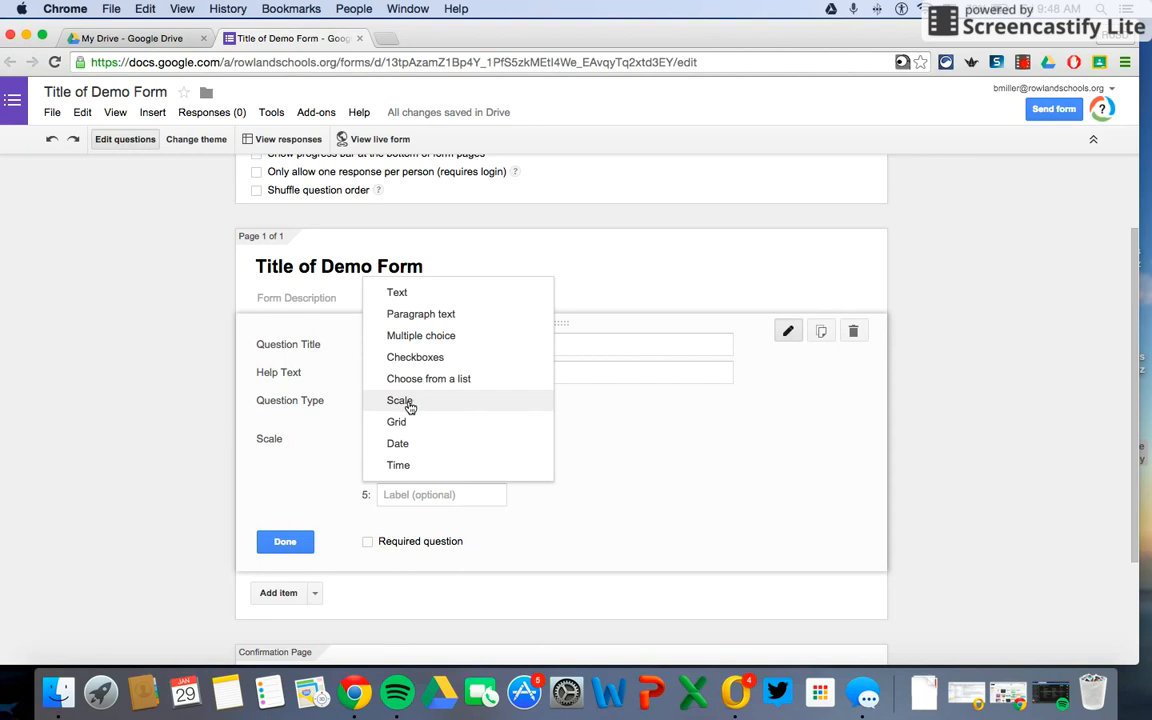
click(414, 423)
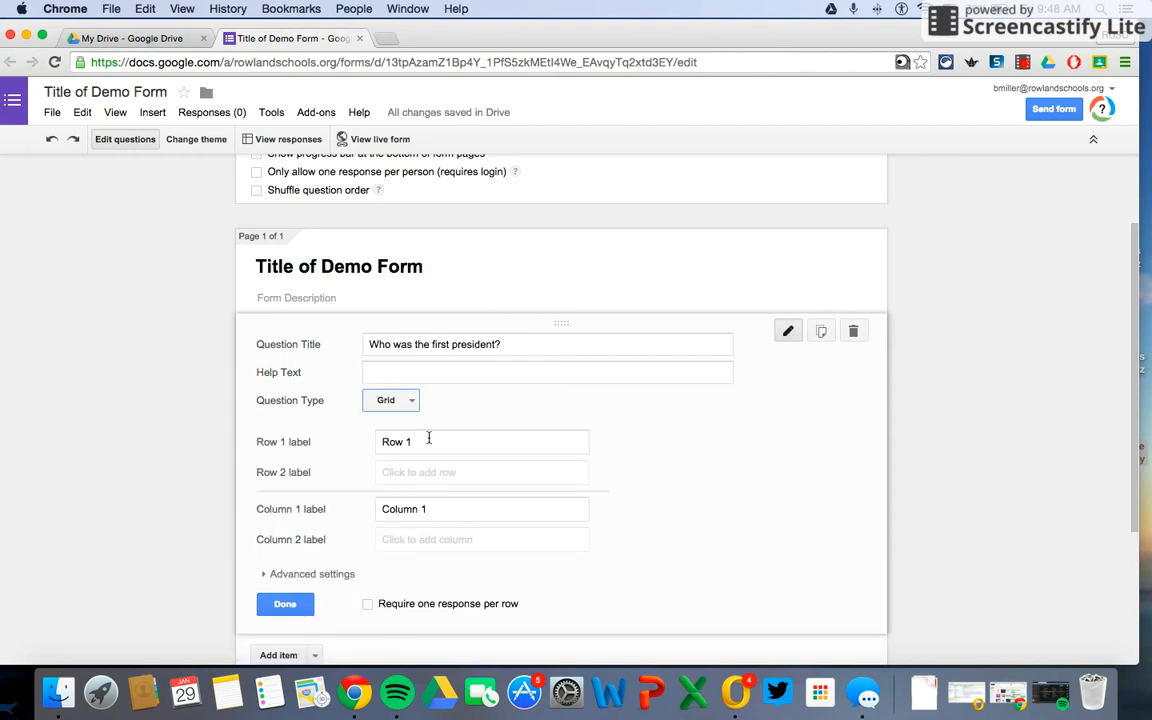
- Set the first-president question's type to Text, make it required and finish editing it
click(414, 403)
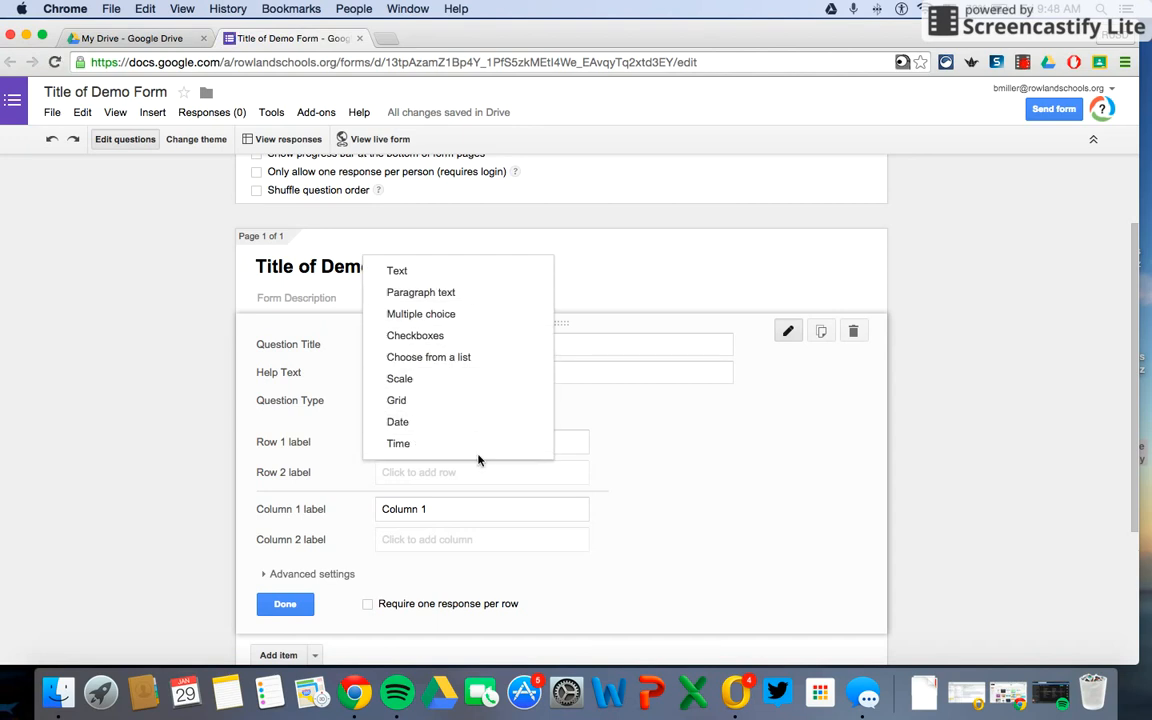
click(419, 270)
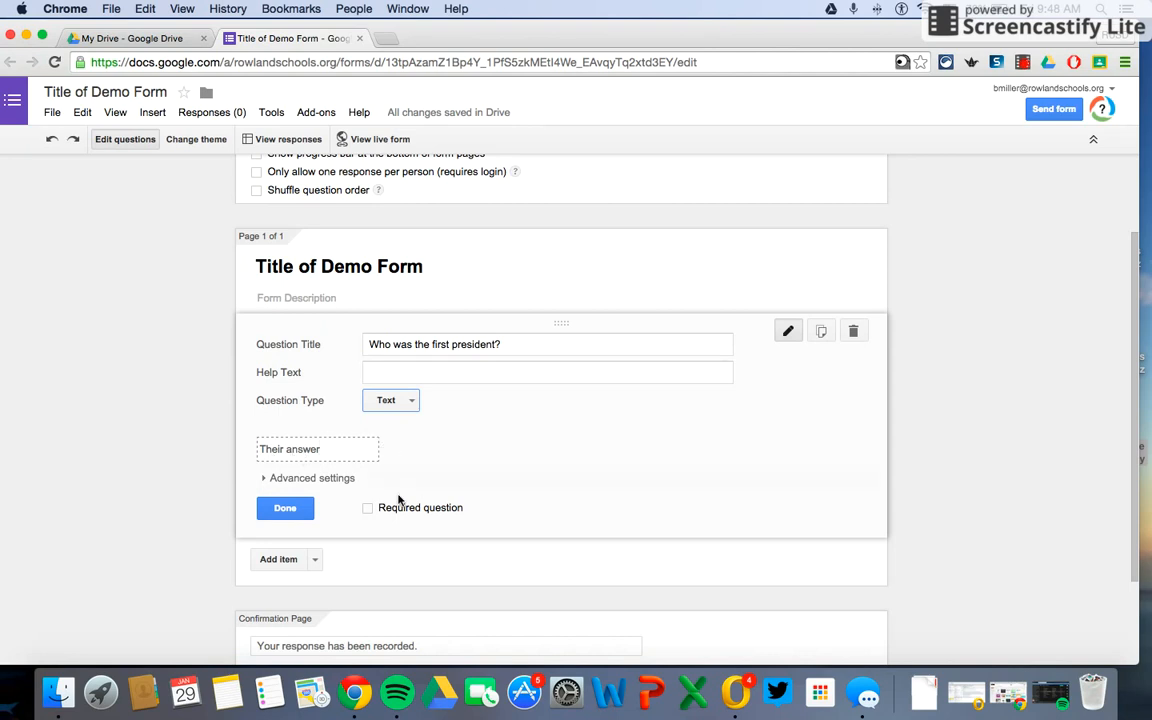
click(368, 510)
click(290, 509)
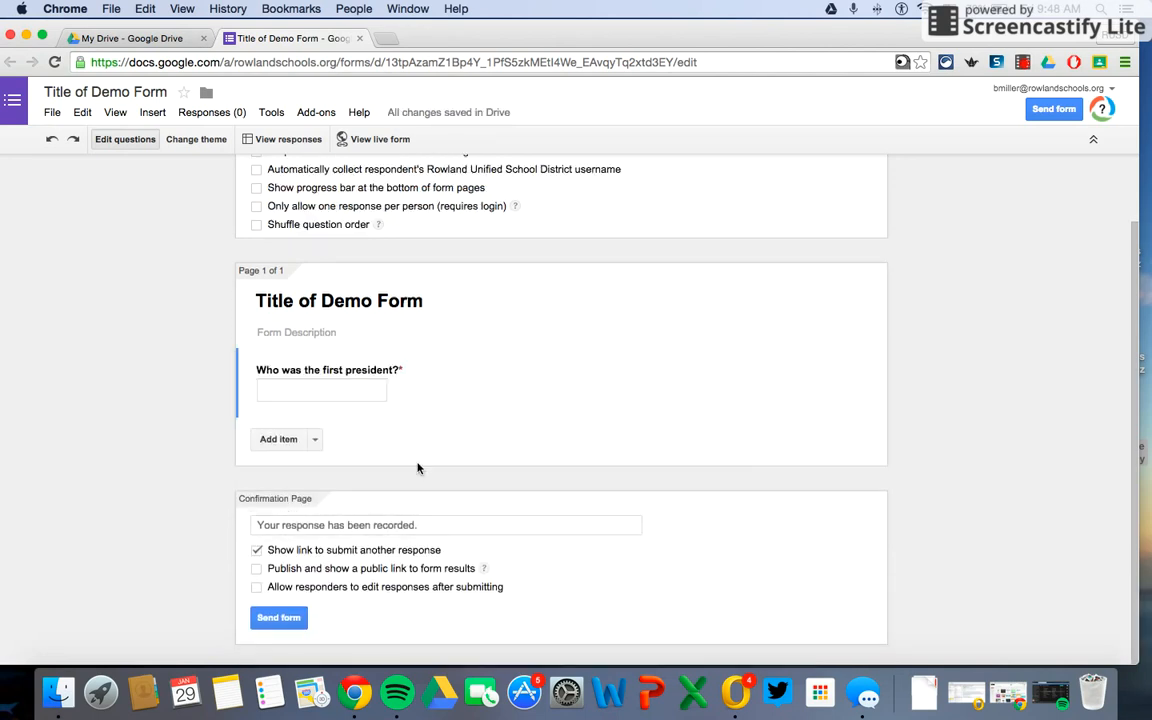
- Add a choose-from-a-list question titled "What is 5 + 5?"
click(315, 445)
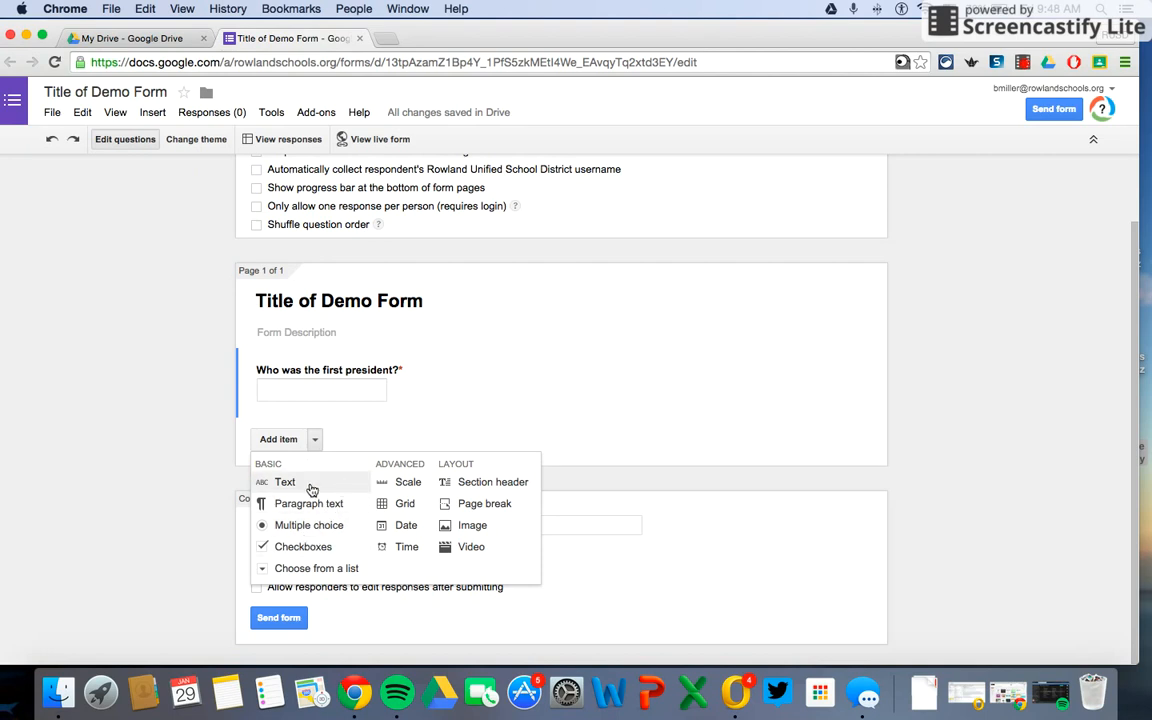
click(311, 568)
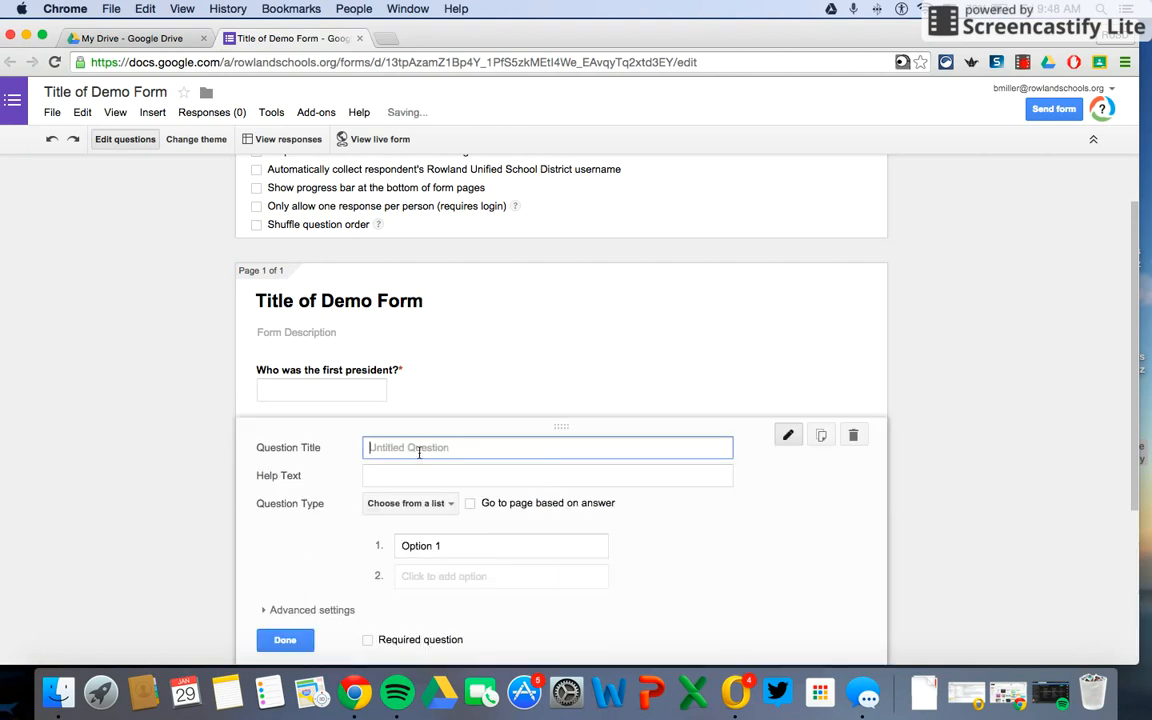
text(What is 5 + 5)
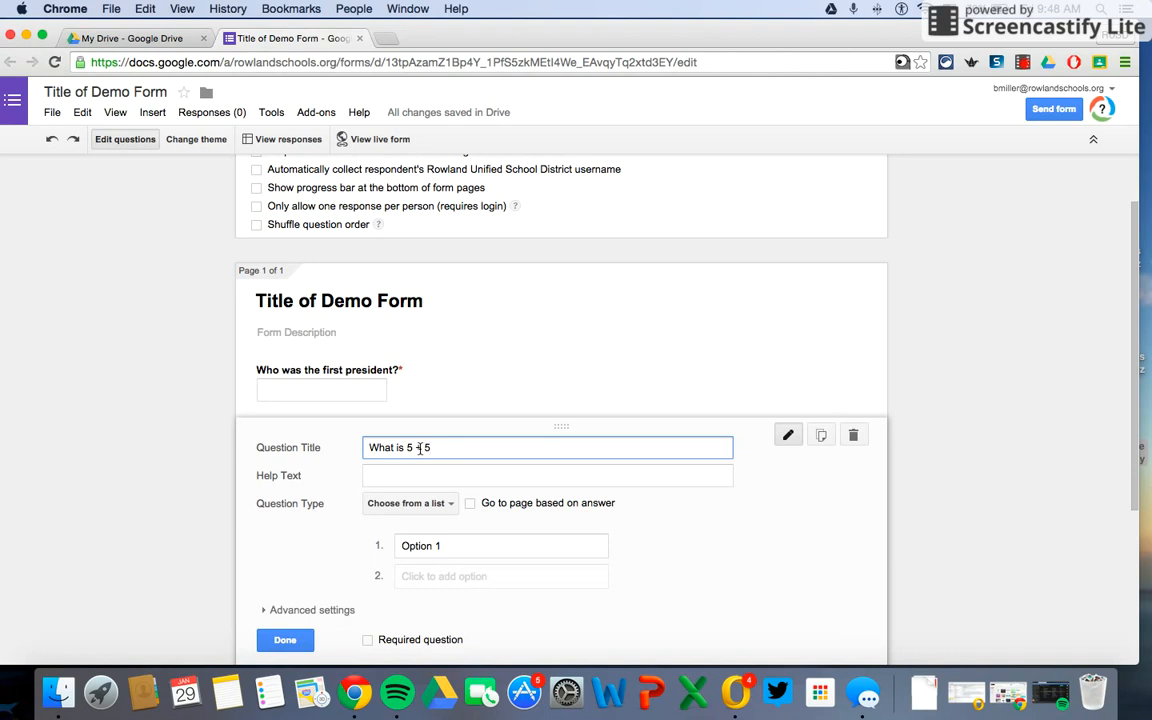
text(?)
- Give the "What is 5 + 5?" question the answer options 10, 0, 25 and 1
click(428, 543)
text(10)
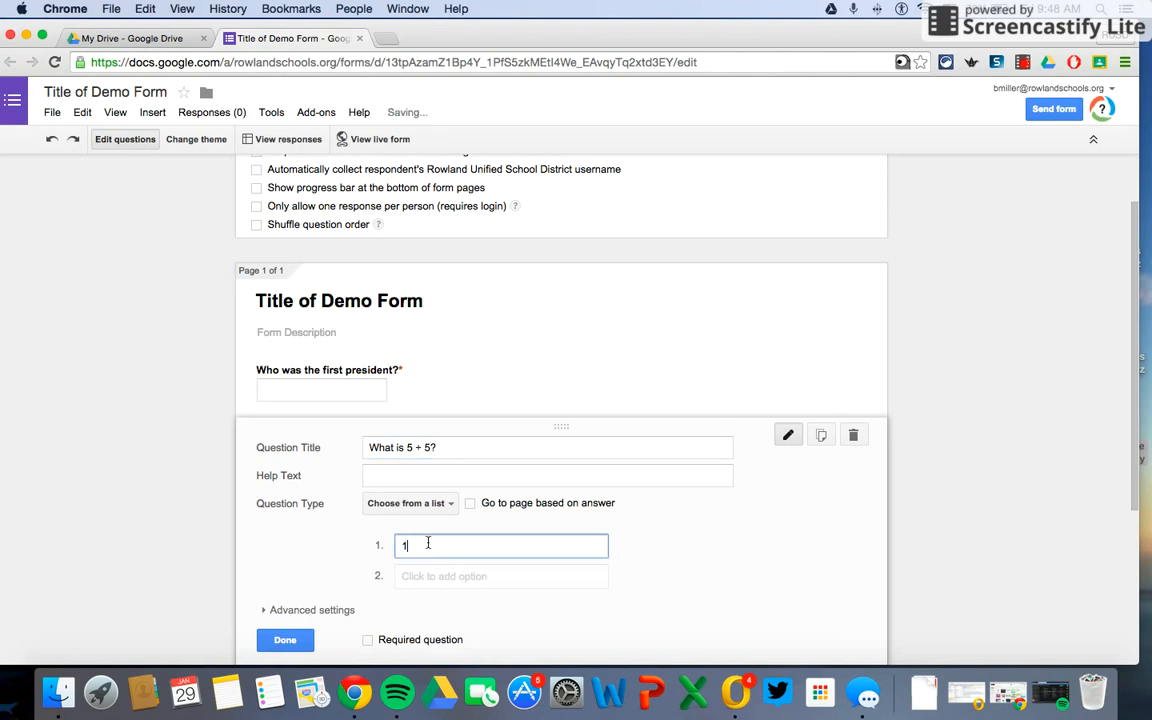
click(439, 576)
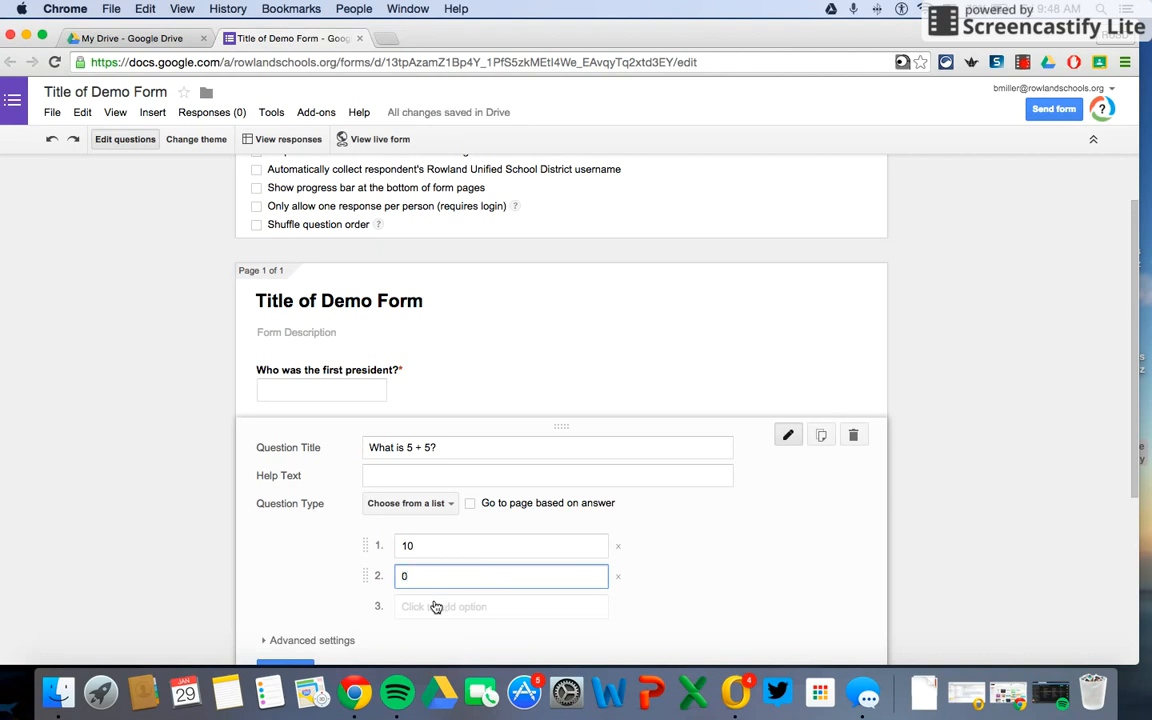
click(436, 606)
text(25)
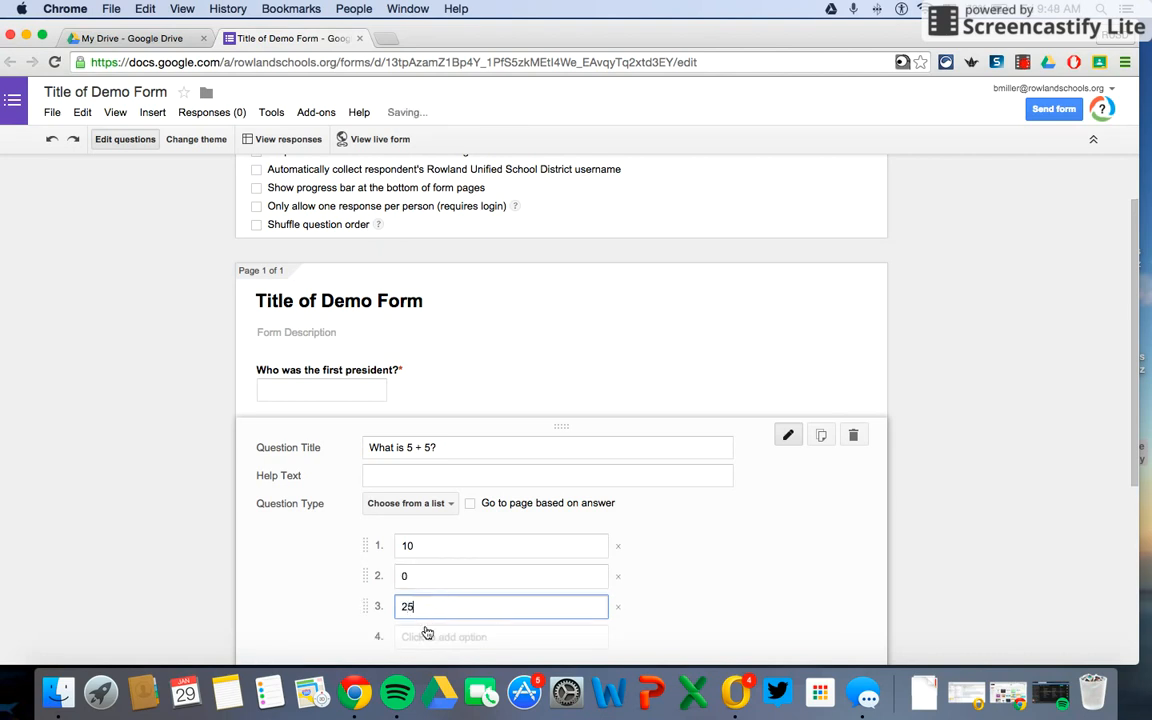
scroll(440, 605, down, 1)
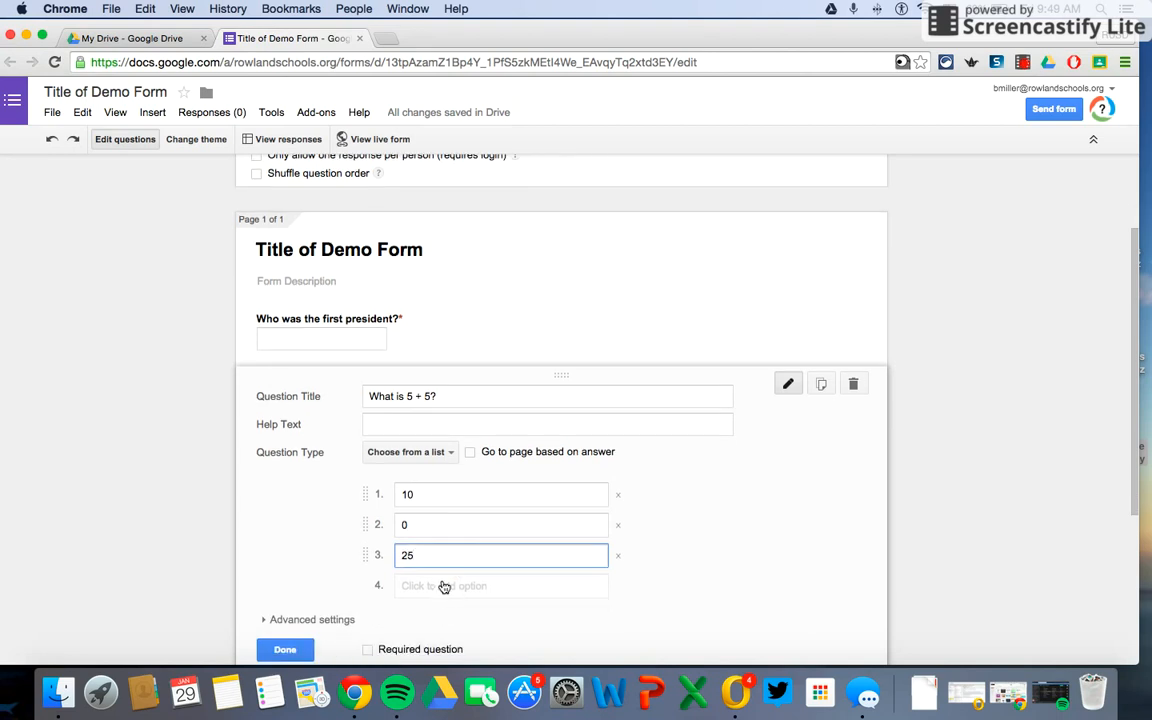
click(442, 586)
text(1)
- Make the "What is 5 + 5?" question required and finish editing it
scroll(522, 496, down, 5)
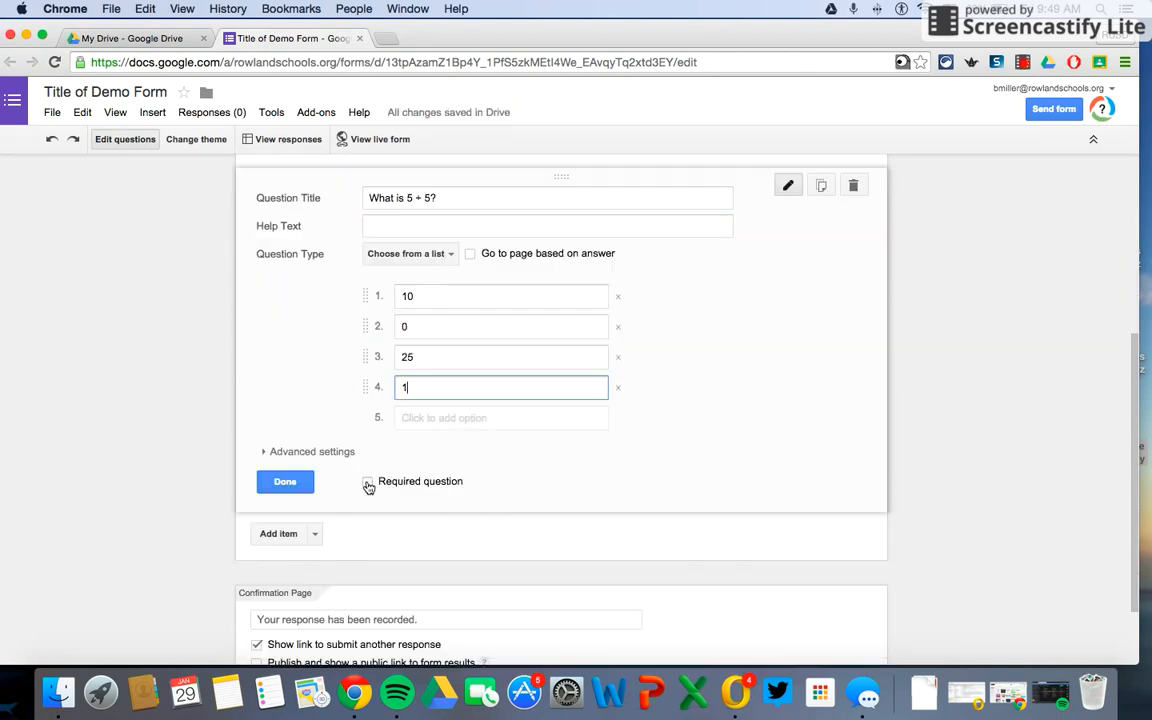
click(368, 482)
click(287, 484)
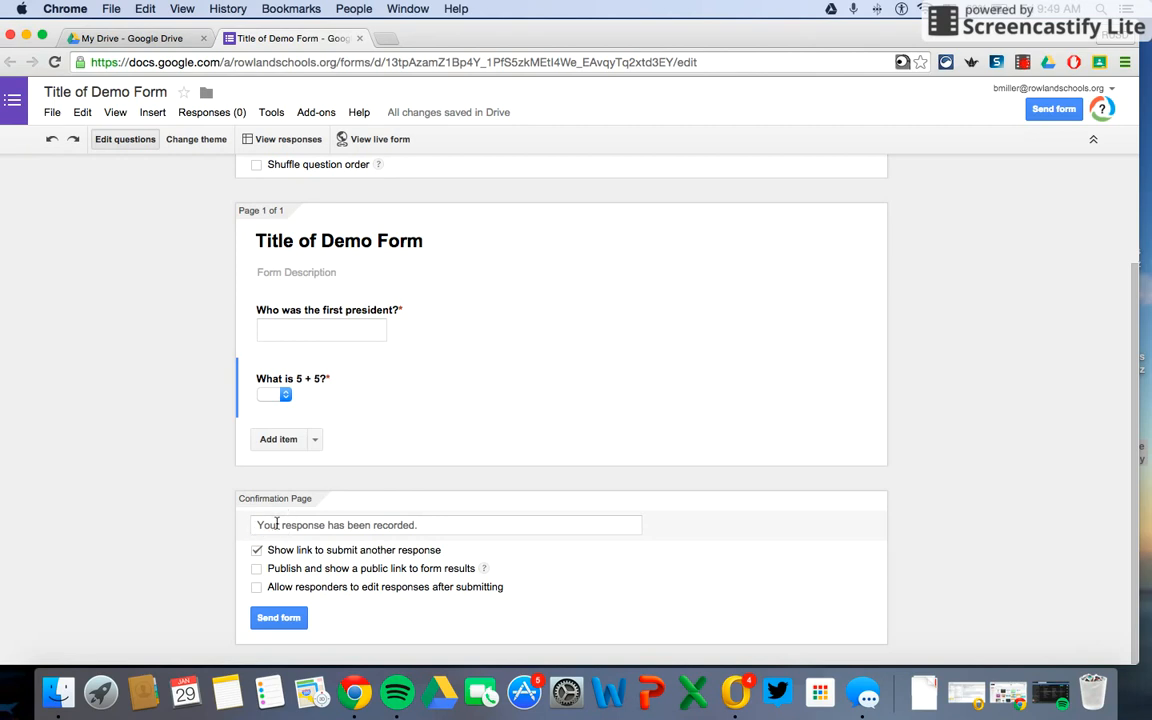
- Set the confirmation message to "Thanks for completing this form!" and turn off the link to submit another response
drag(422, 525, 231, 528)
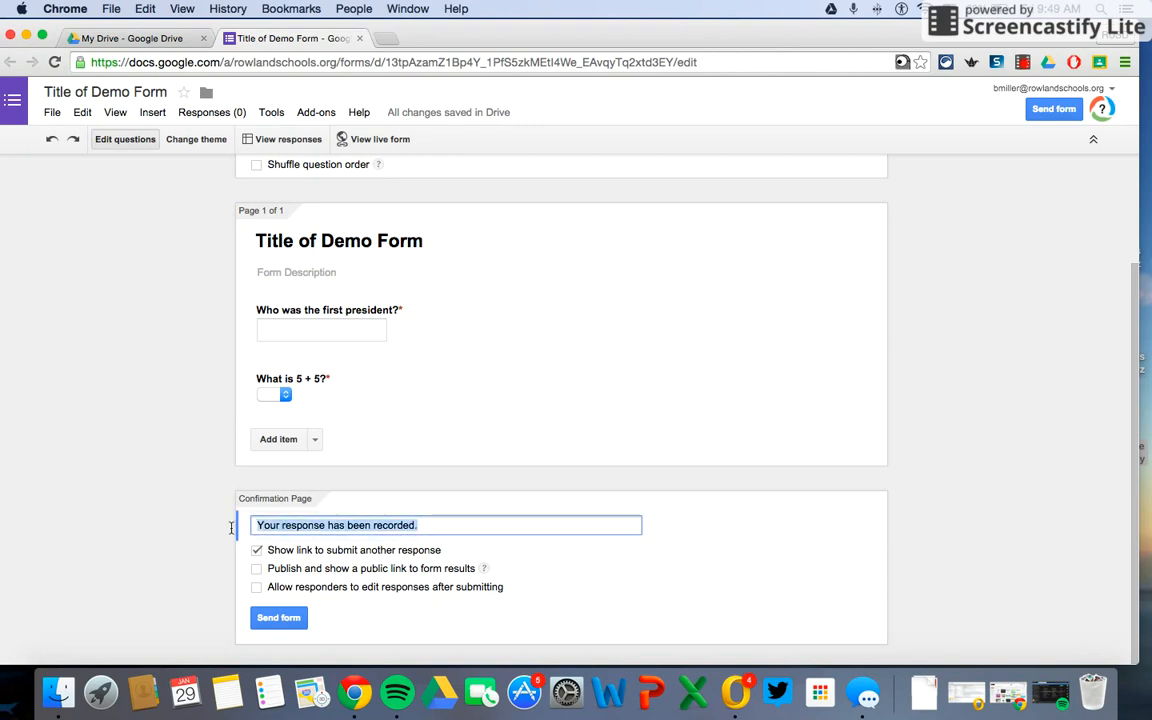
text(Tha;n)
key(BackSpace)
key(BackSpace)
text(nks for completing this form!)
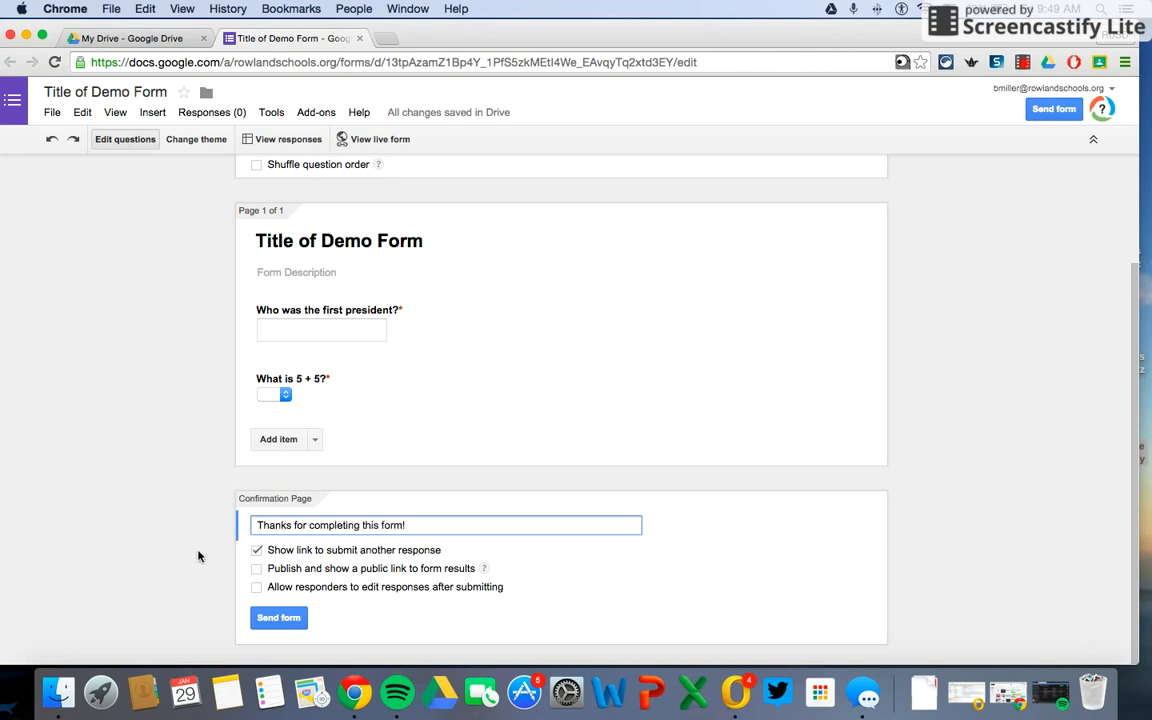
click(257, 552)
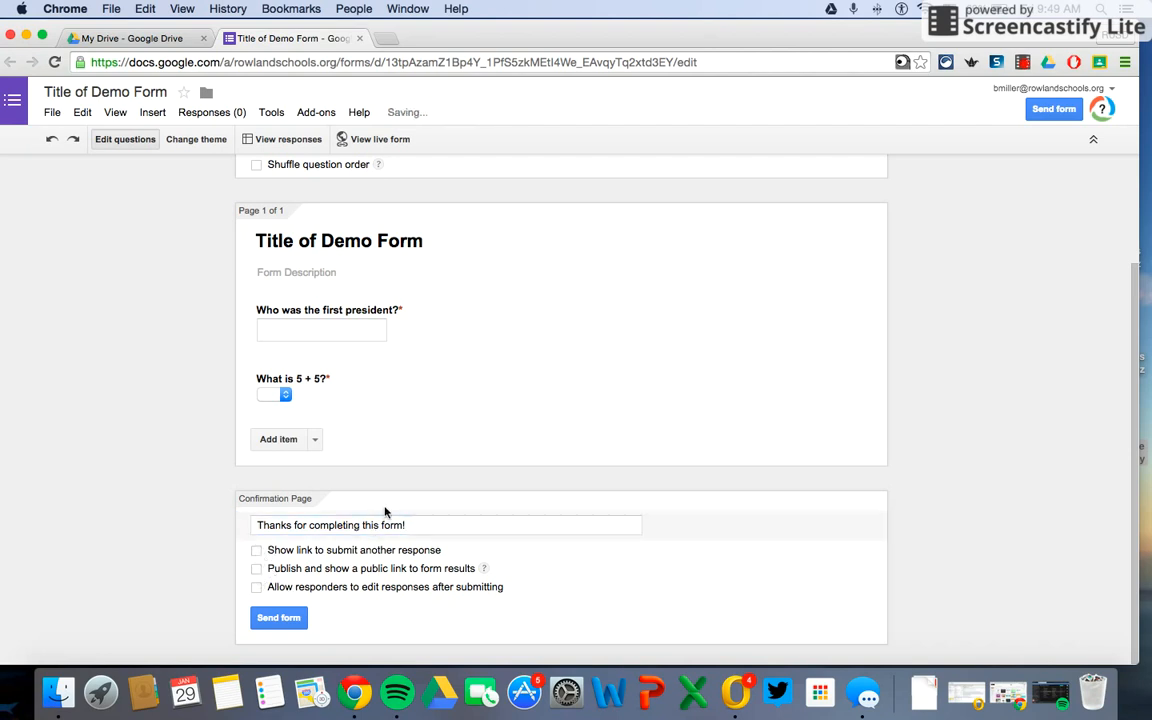
- Preview the live form, check the answer field of the first question and the choices of "What is 5 + 5?", and close the preview
click(363, 145)
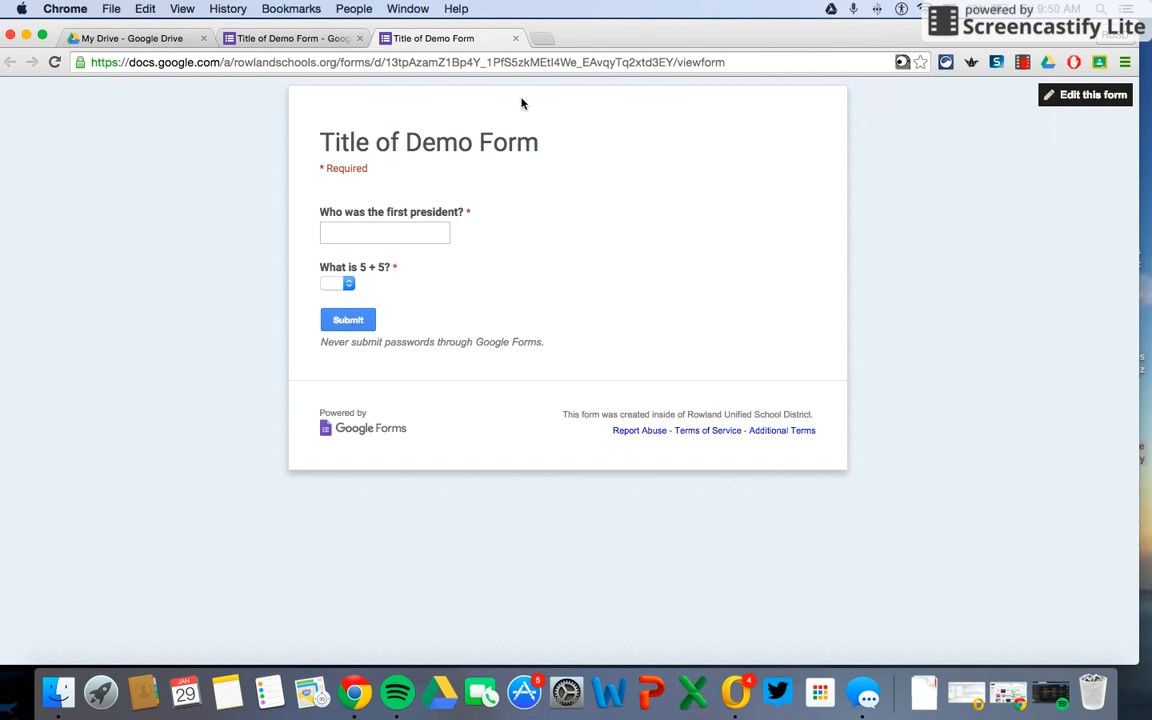
click(412, 238)
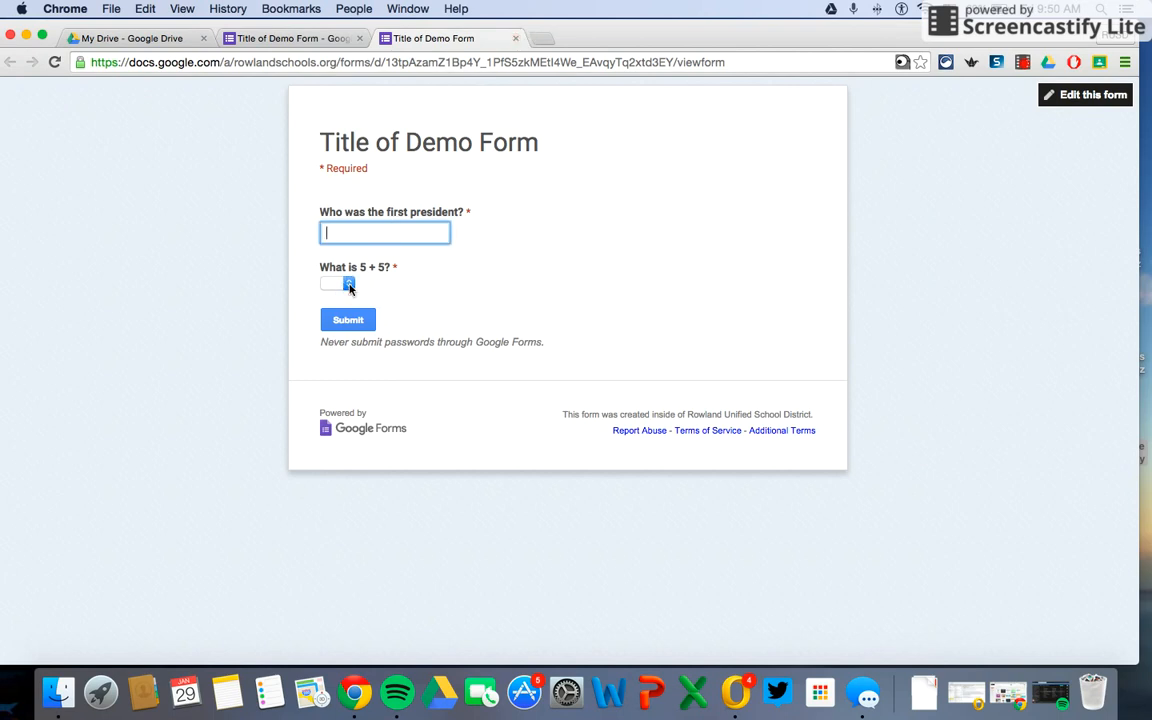
click(349, 287)
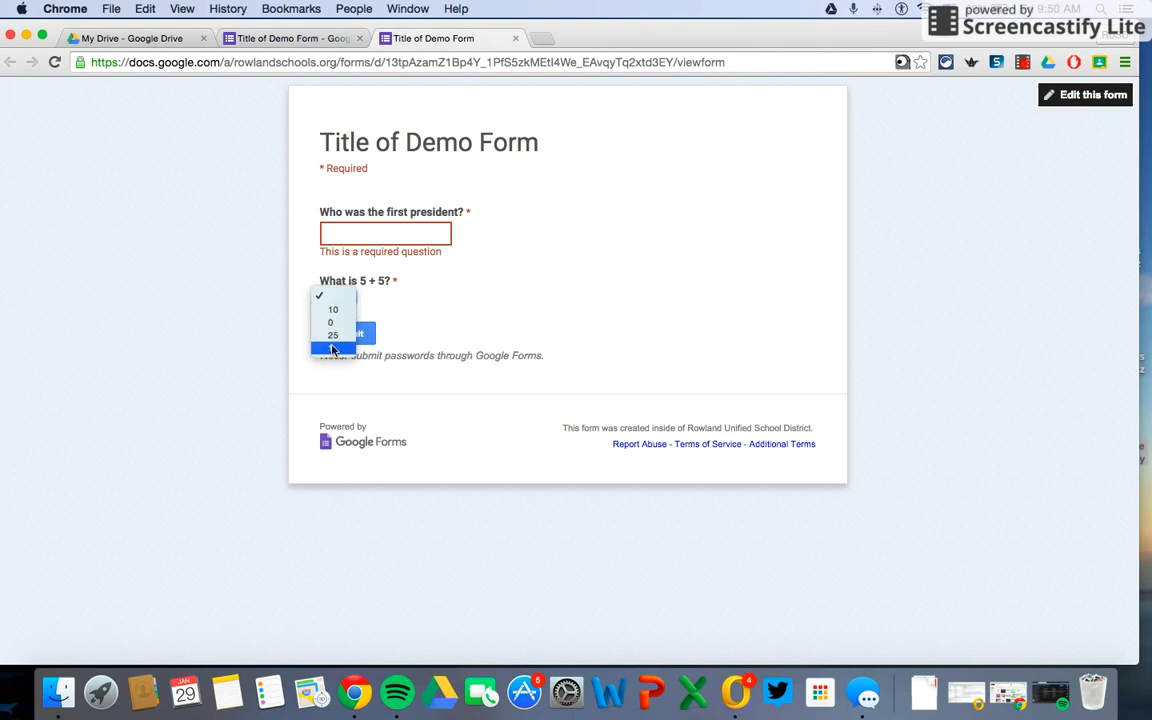
click(415, 238)
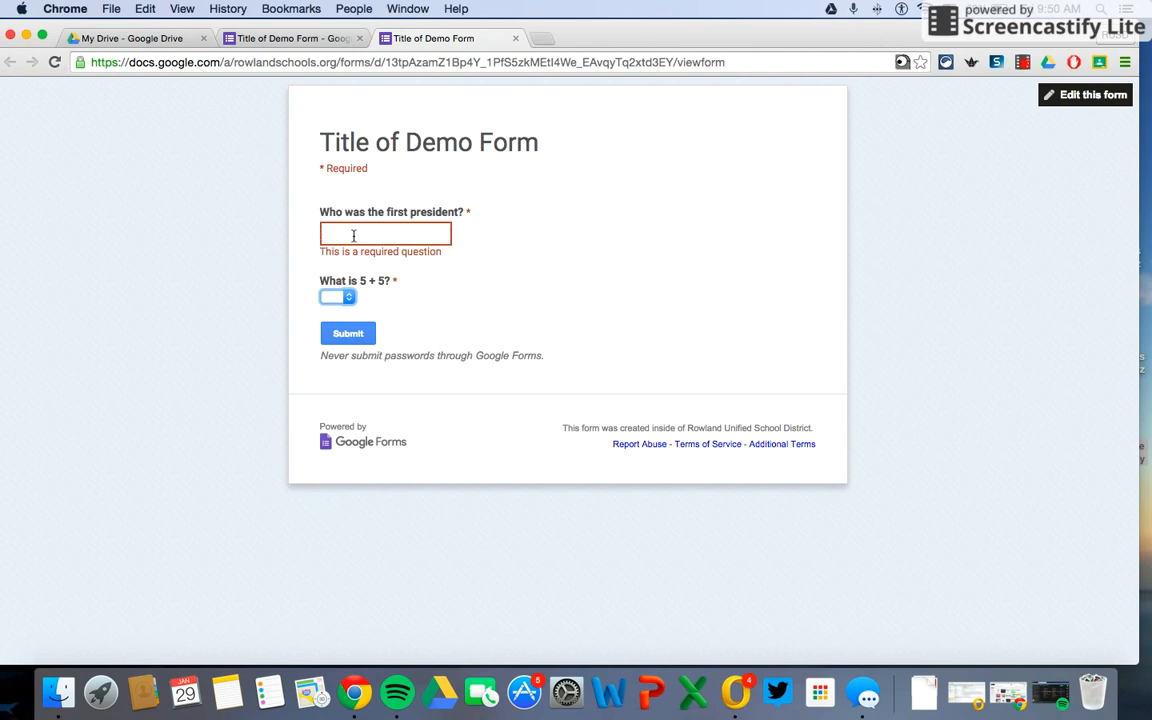
click(516, 38)
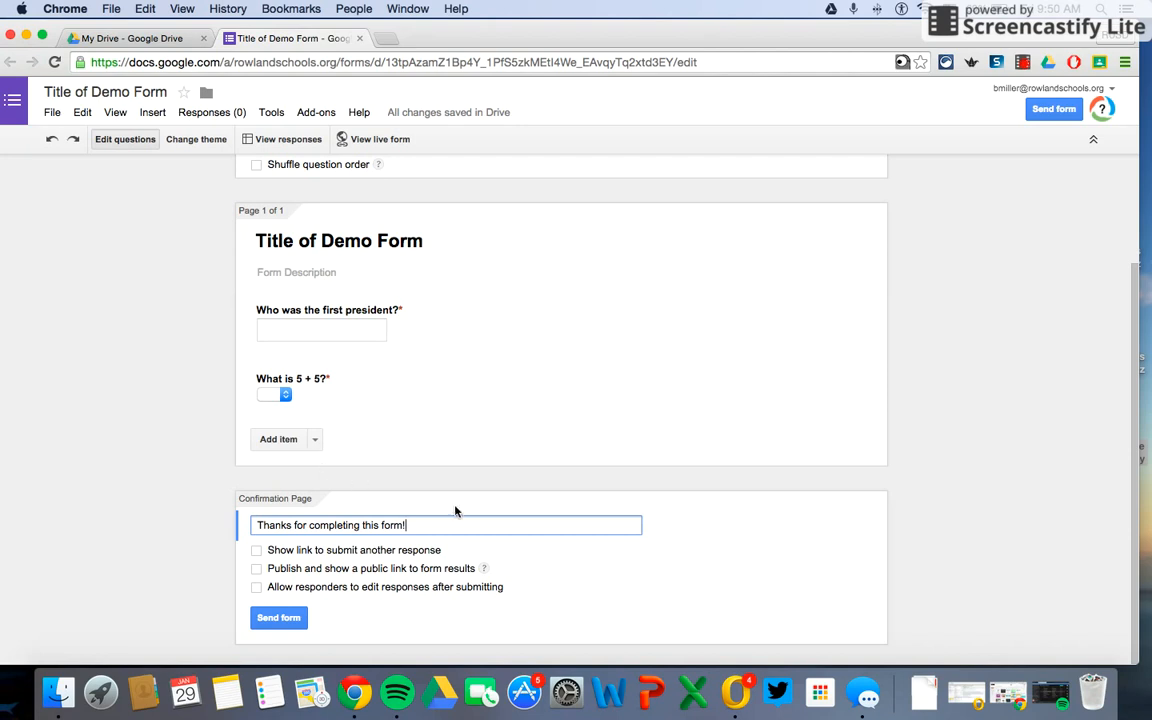
- Open the live form again, select its full web address, and return to the form editor
click(379, 140)
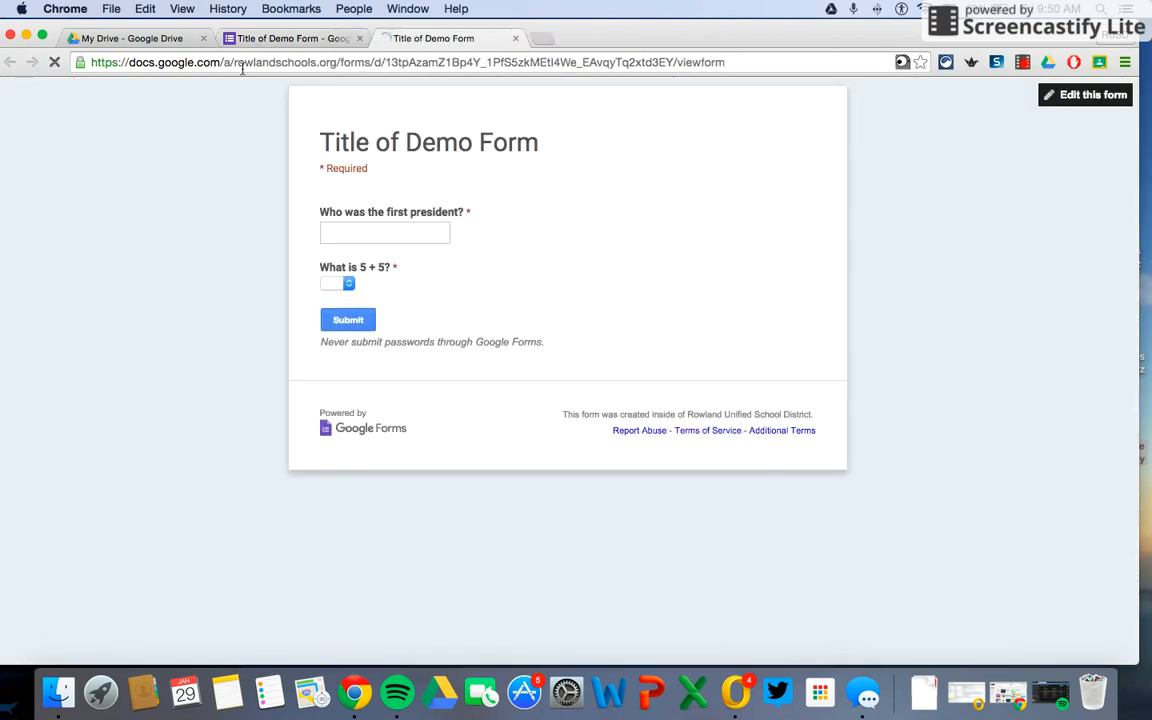
click(241, 66)
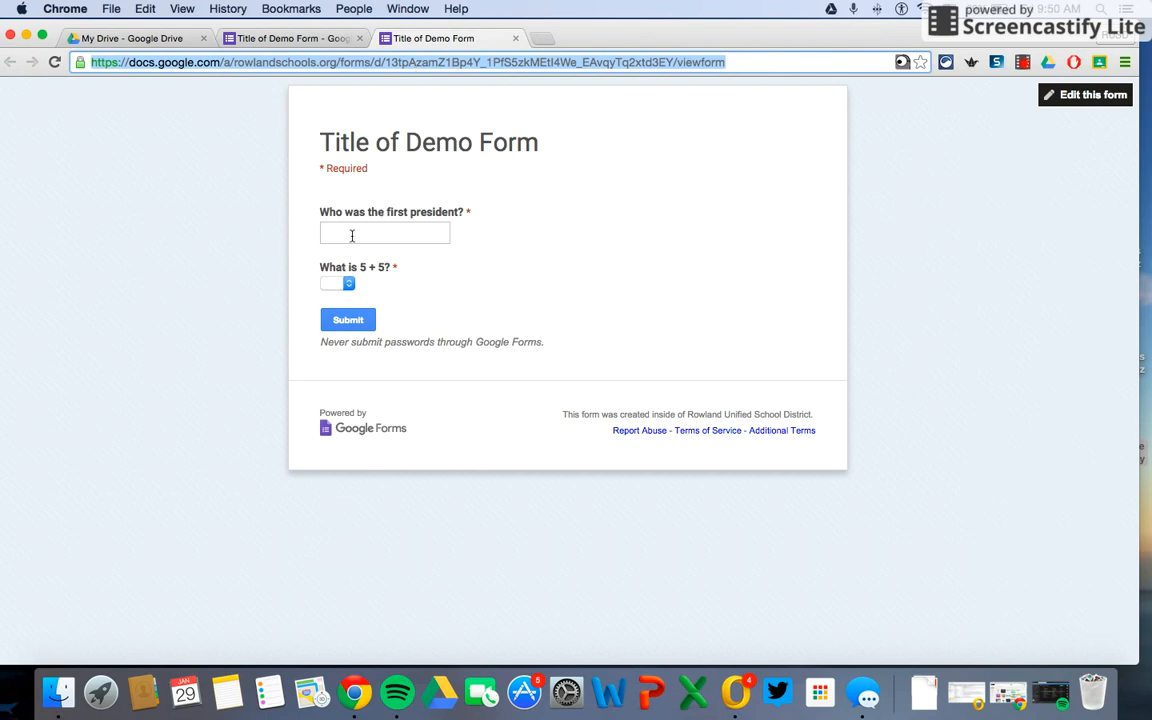
click(290, 39)
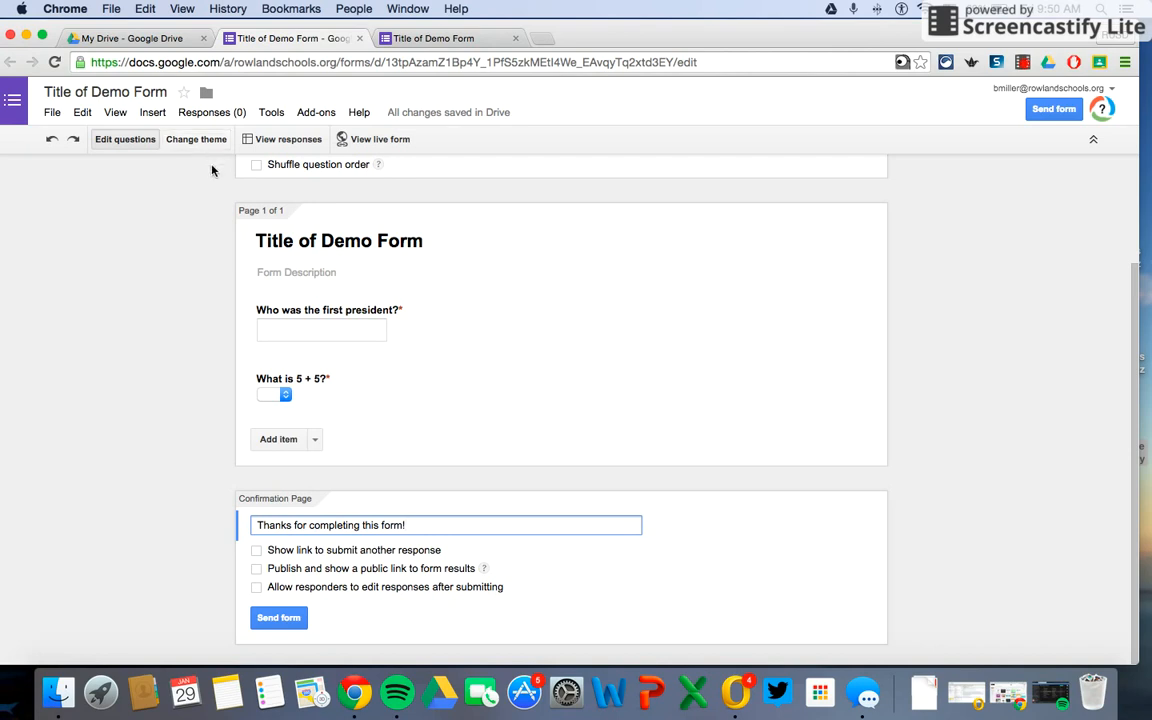
- View the form's responses spreadsheet with its timestamp and question columns, and return to the form editor
click(272, 145)
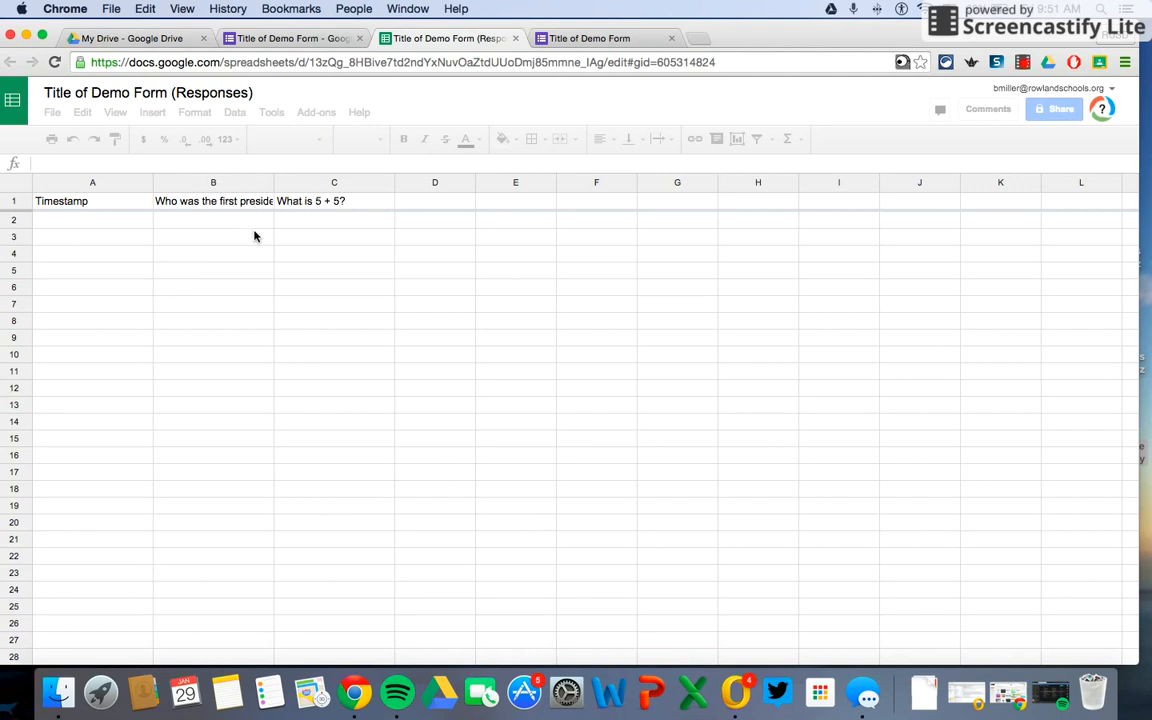
click(302, 40)
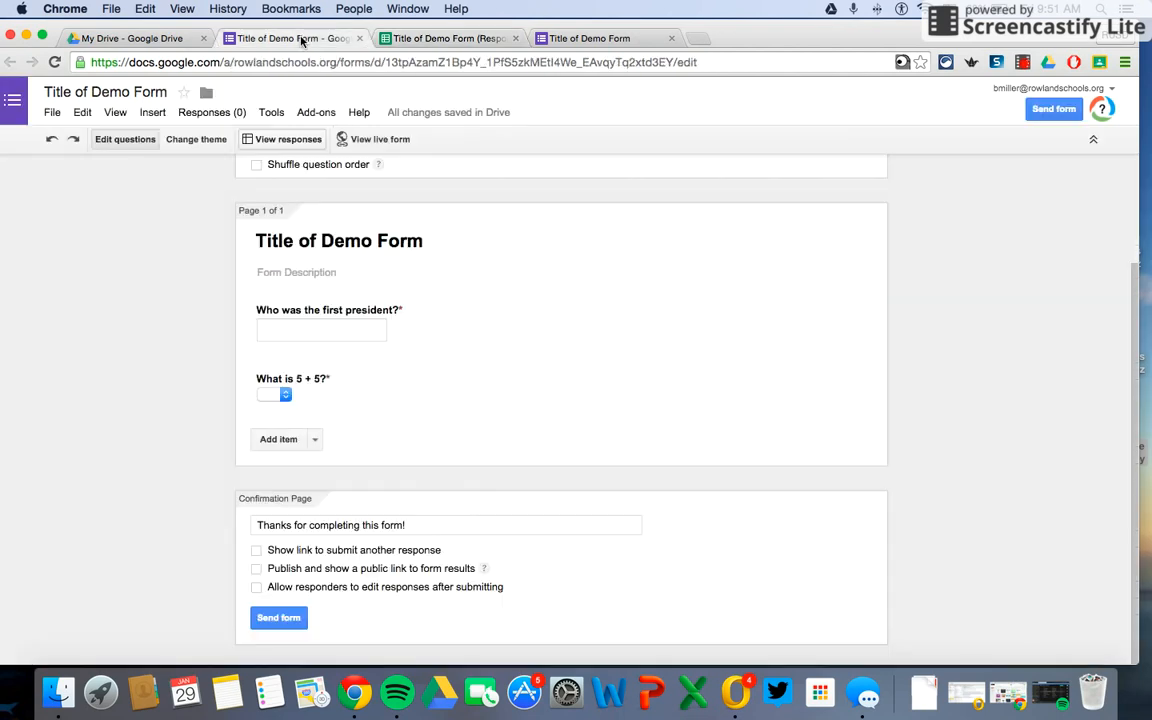
click(272, 142)
click(424, 42)
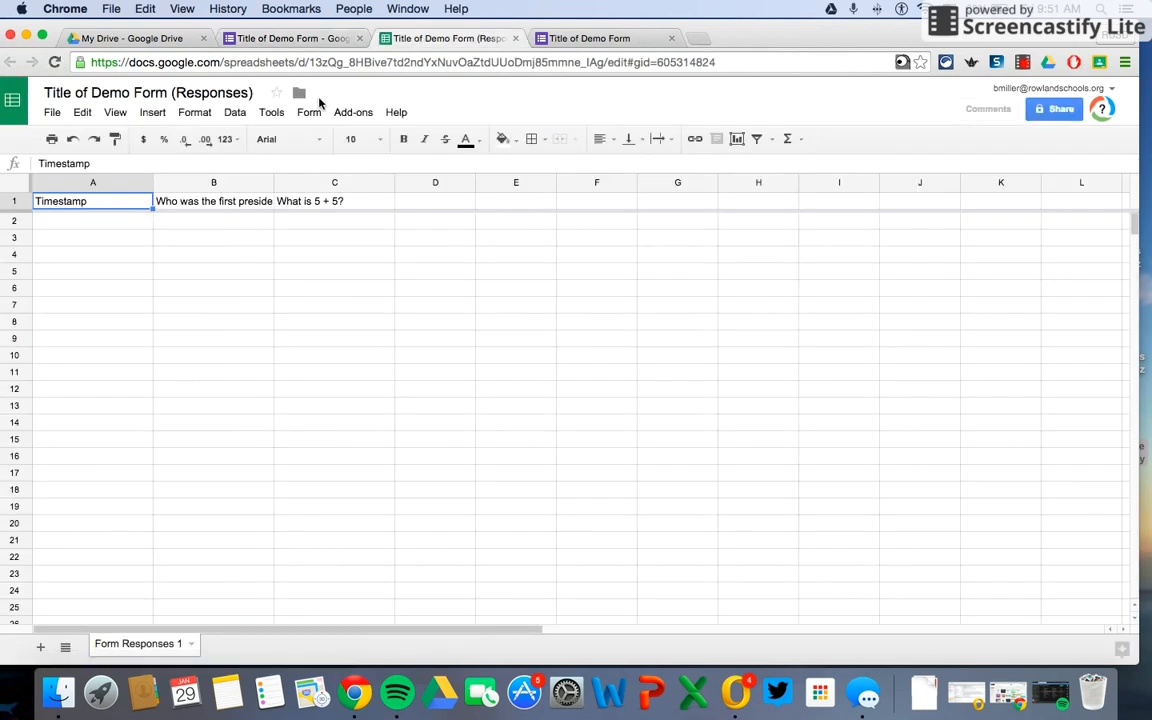
click(296, 40)
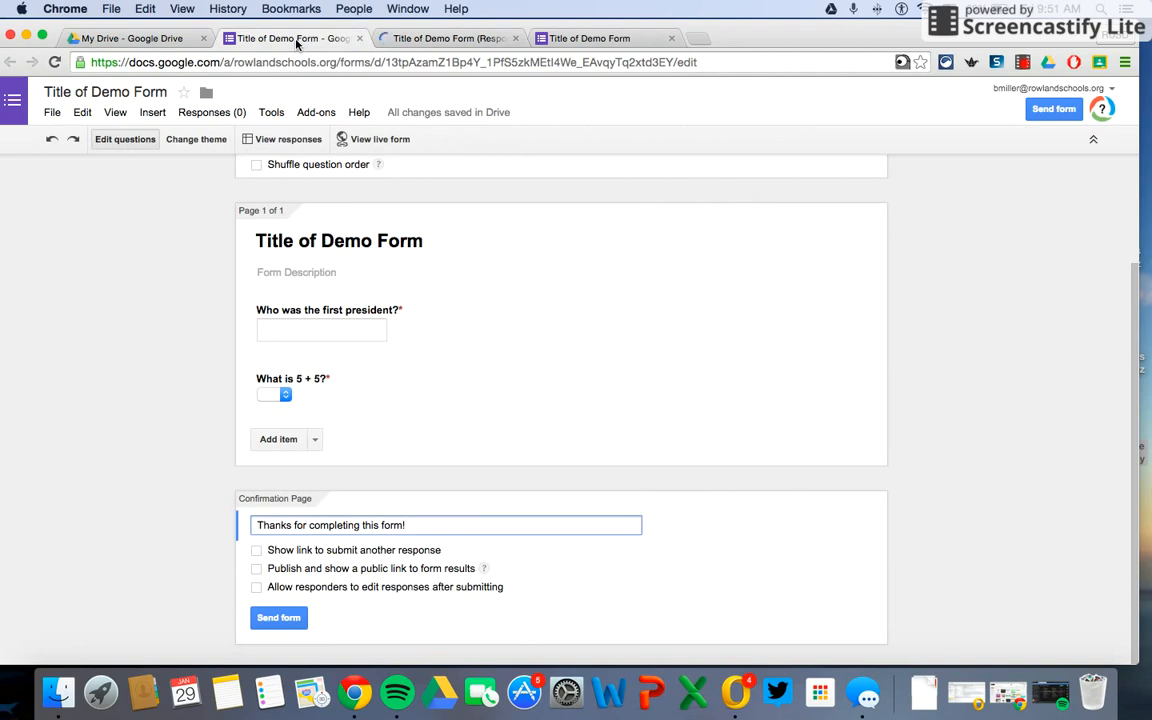